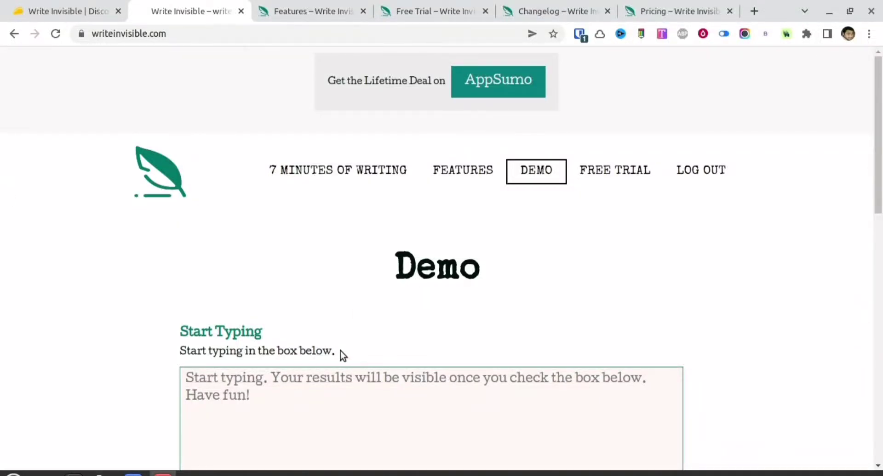
Write "this is my first draft." in the demo's invisible typing box and reveal the written text.
scroll(340, 351, "down", 3)
scroll(341, 351, "down", 3)
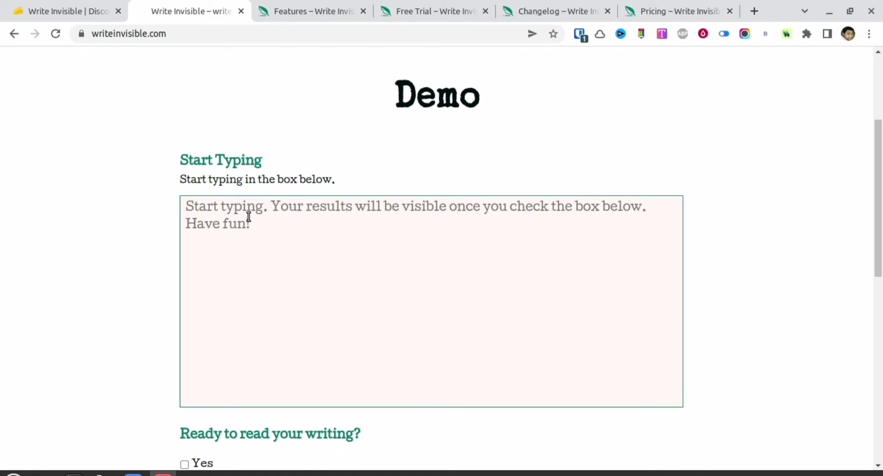
scroll(249, 217, "down", 1)
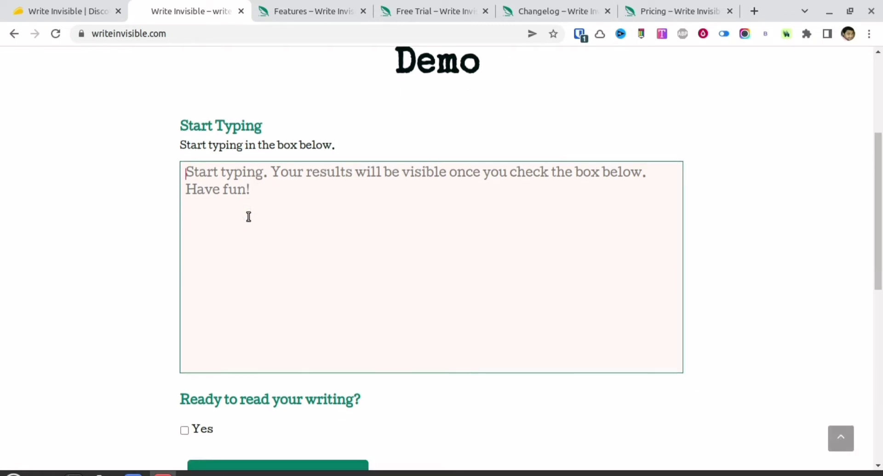
type("Testing")
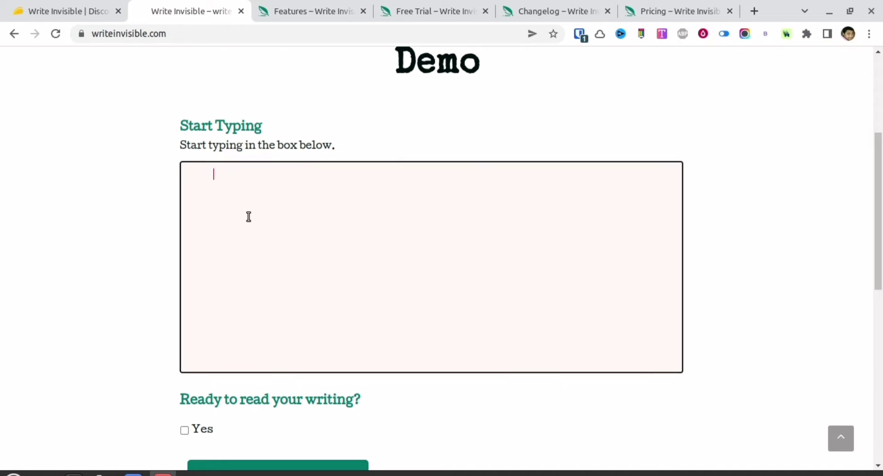
type(" the writi")
scroll(388, 184, "down", 1)
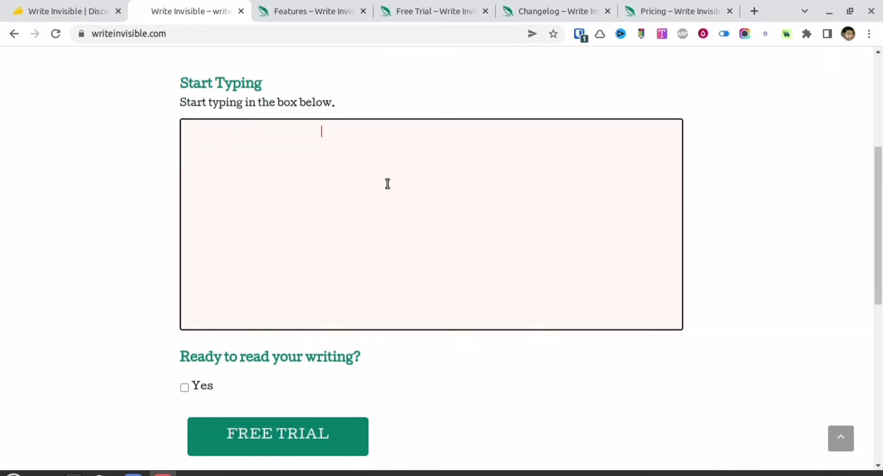
scroll(388, 184, "down", 2)
left_click(184, 294)
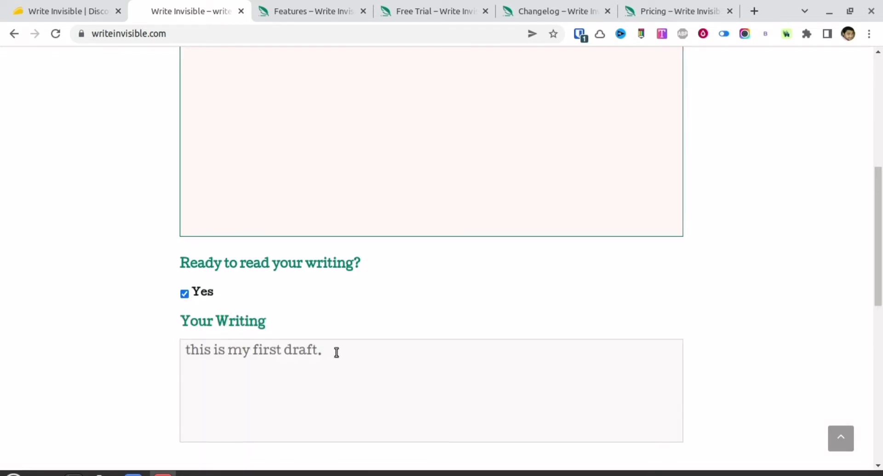
Append "Like and subscribe" to the demo text, refresh the revealed writing, and highlight the added words.
scroll(338, 355, "up", 4)
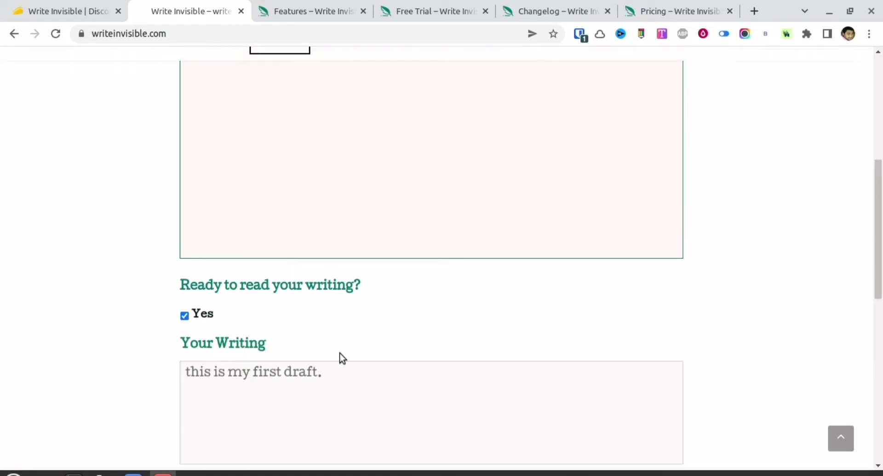
left_click(391, 245)
type("this ")
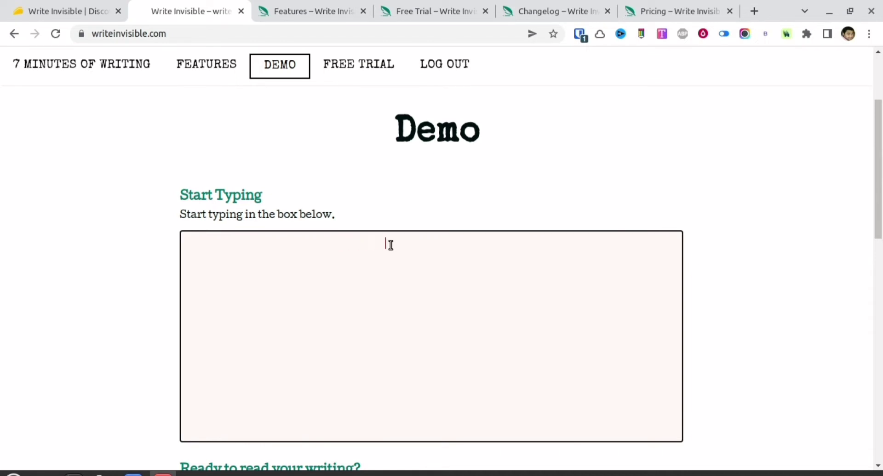
type("is a te")
scroll(392, 244, "down", 4)
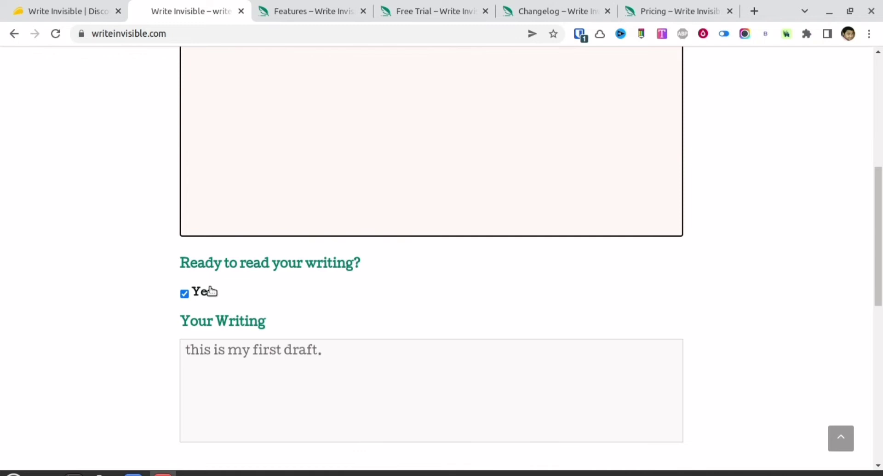
left_click(196, 294)
double_click(196, 296)
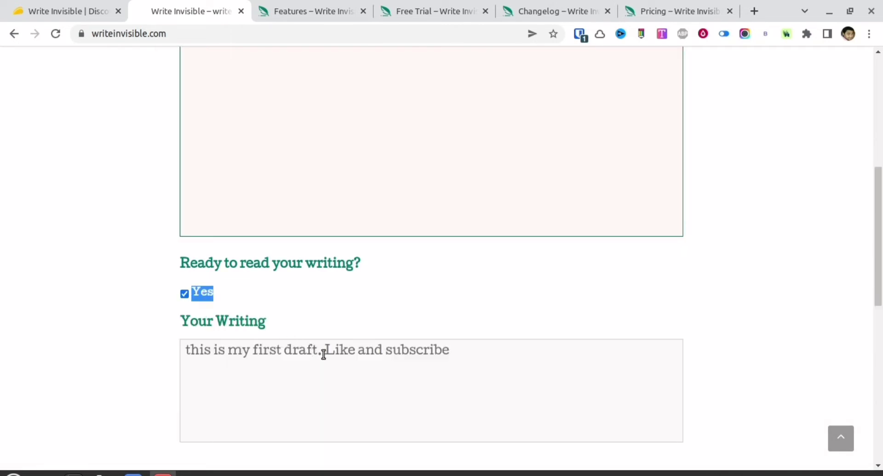
left_click_drag(323, 355, 502, 390)
scroll(497, 396, "down", 2)
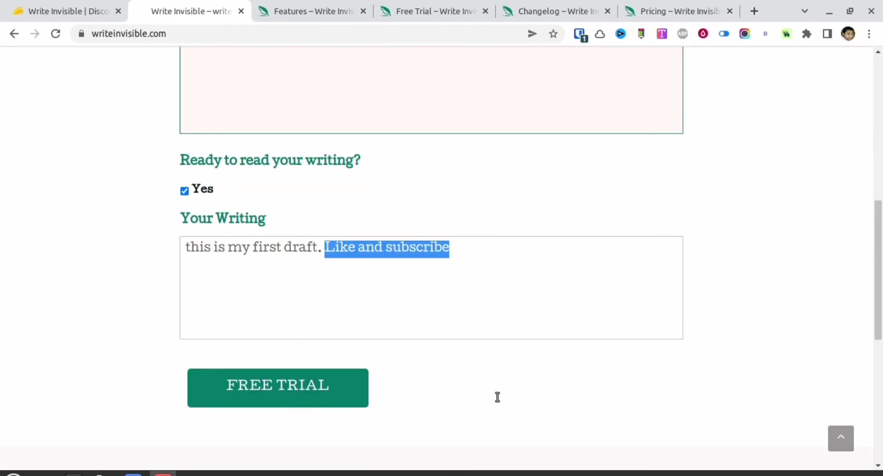
scroll(499, 400, "up", 1)
scroll(497, 402, "up", 1)
scroll(494, 403, "up", 8)
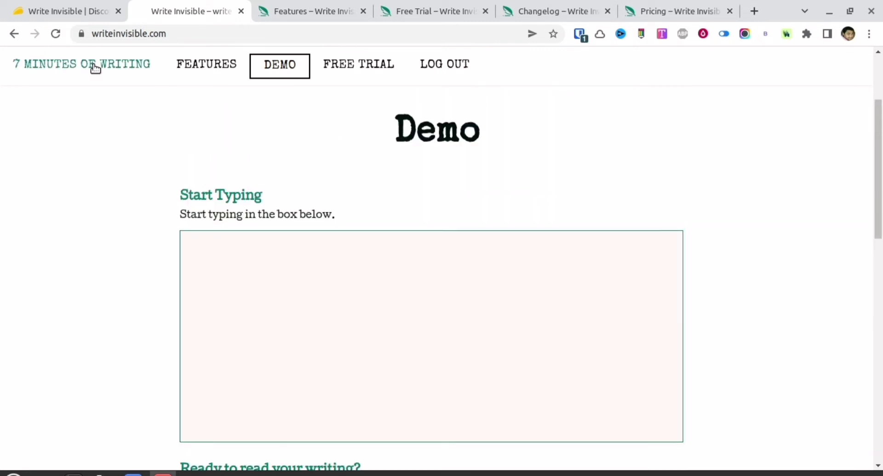
Review the Features page, examining the sections on writing more confidently, quicker first drafts and writing every day.
left_click(305, 11)
scroll(288, 239, "down", 3)
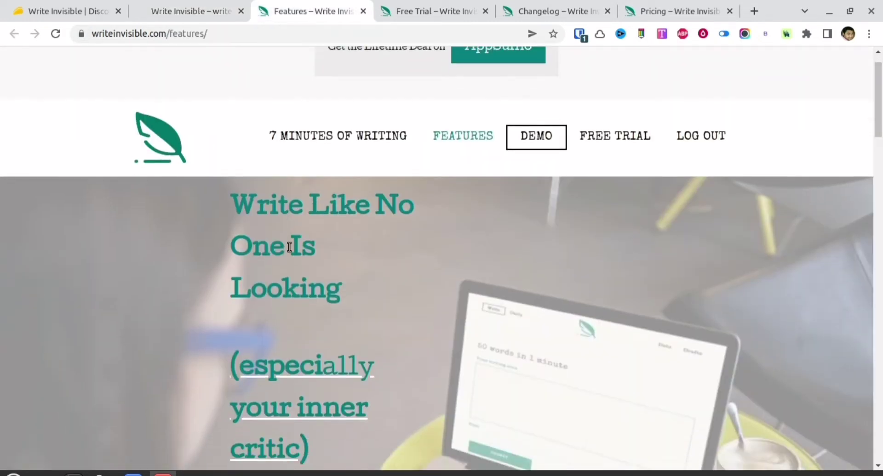
scroll(289, 248, "down", 10)
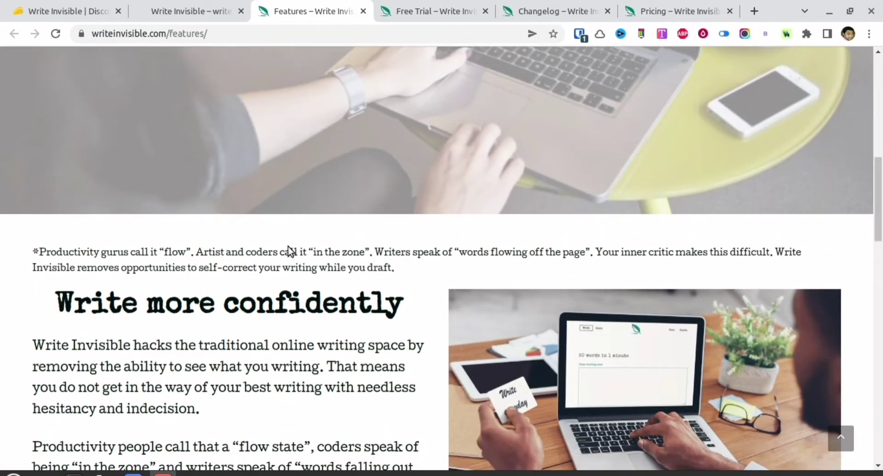
scroll(288, 251, "down", 3)
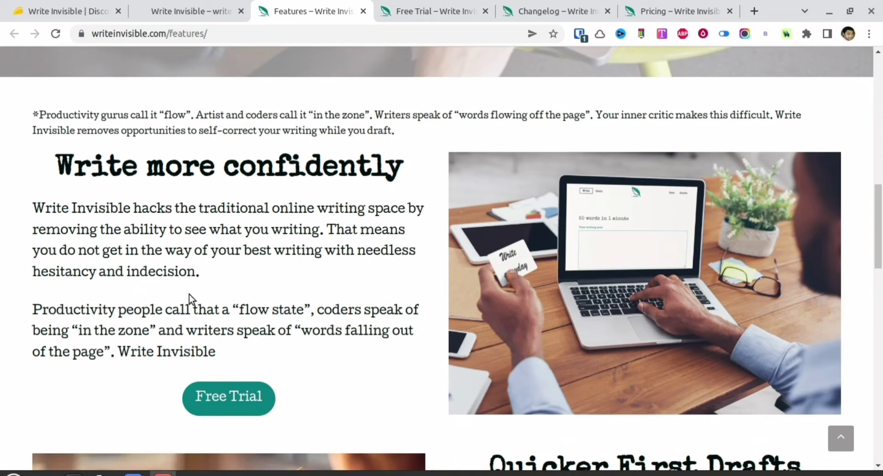
left_click_drag(167, 309, 308, 310)
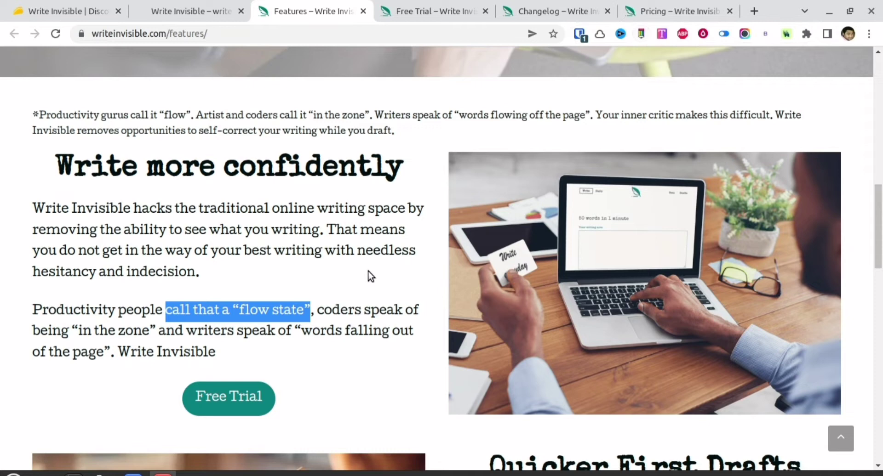
scroll(133, 331, "down", 3)
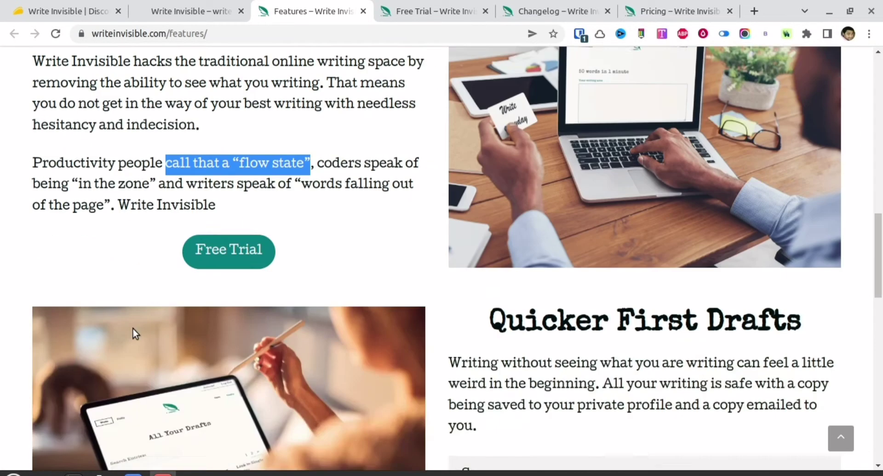
scroll(134, 334, "down", 3)
left_click_drag(493, 161, 825, 166)
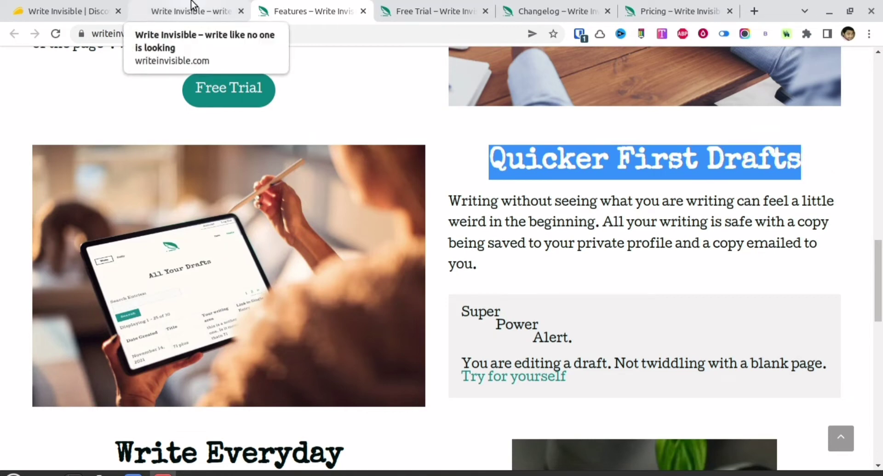
scroll(561, 249, "down", 3)
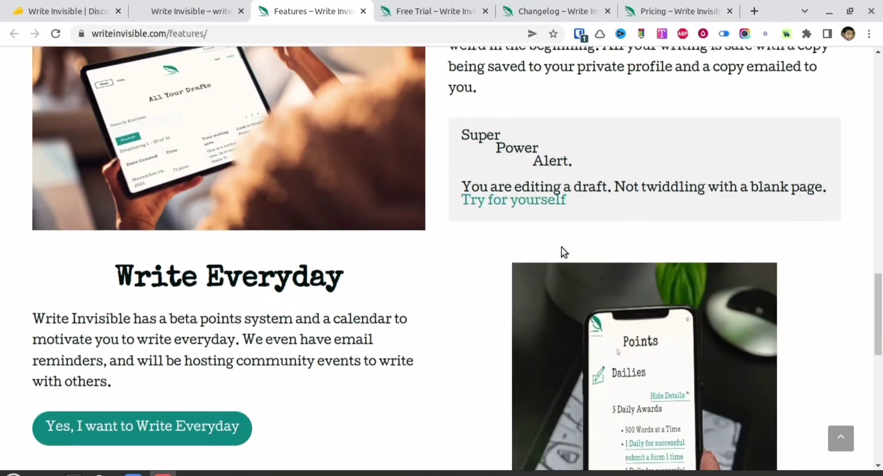
scroll(564, 252, "down", 1)
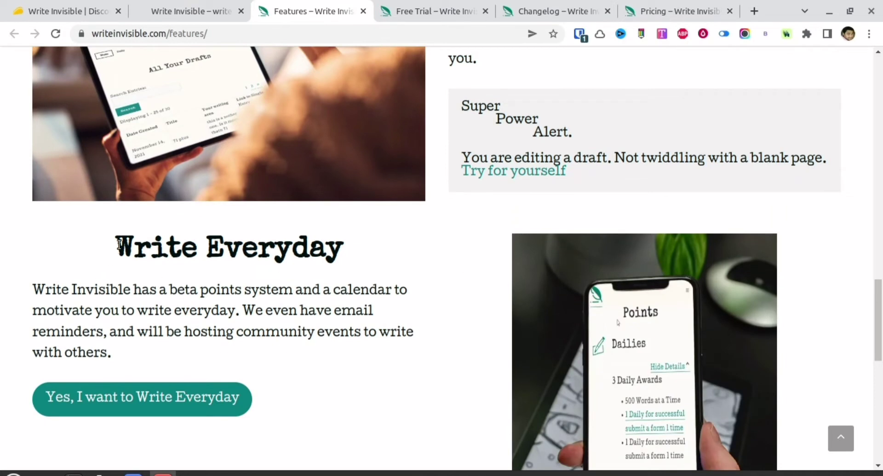
left_click_drag(116, 245, 332, 243)
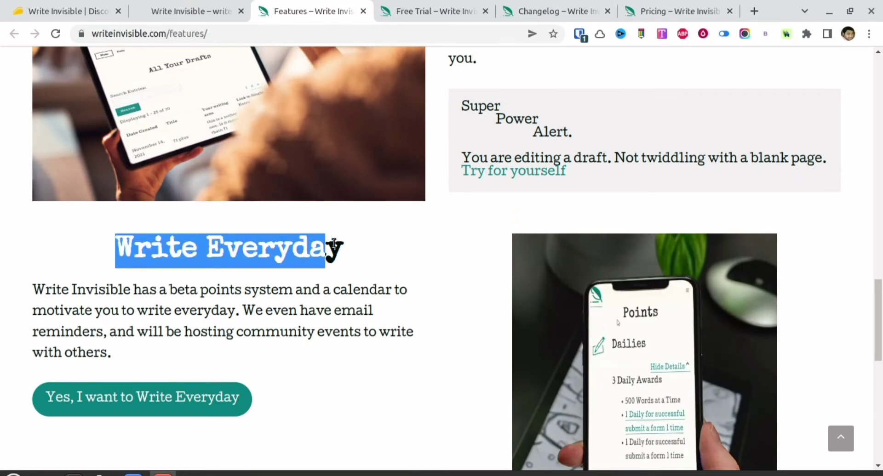
Examine the Free Trial page's membership terms and the account information fields required for sign-up.
left_click(432, 6)
scroll(379, 184, "down", 5)
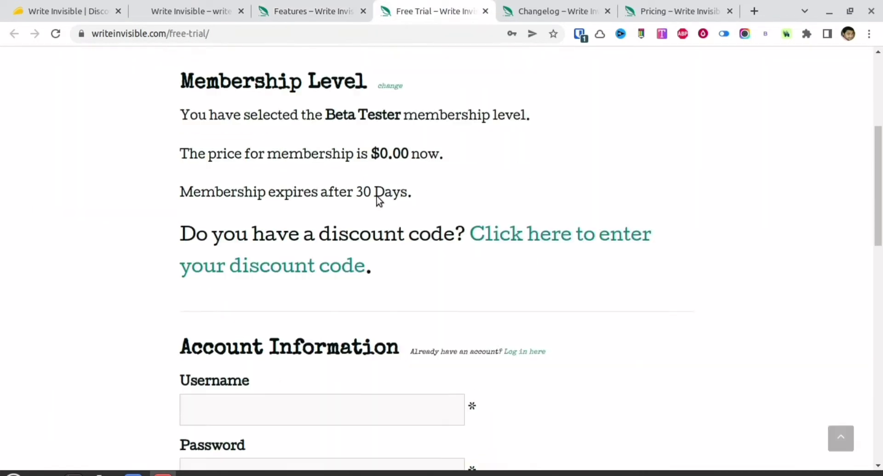
scroll(380, 201, "down", 12)
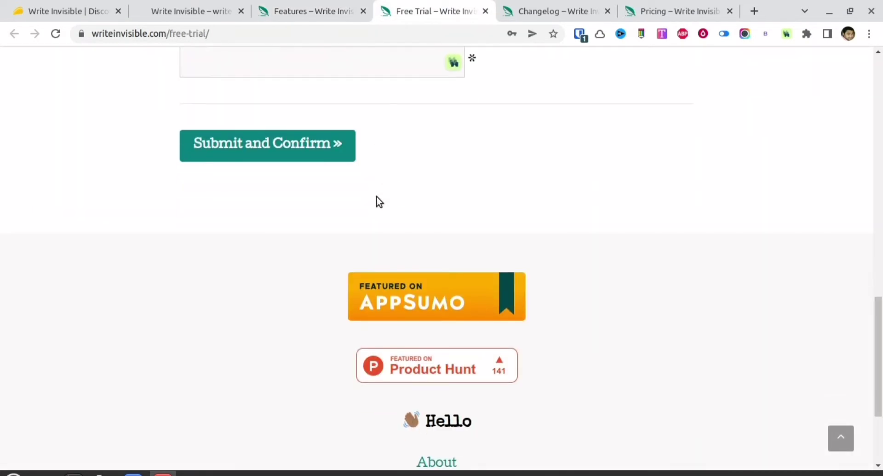
scroll(379, 202, "up", 8)
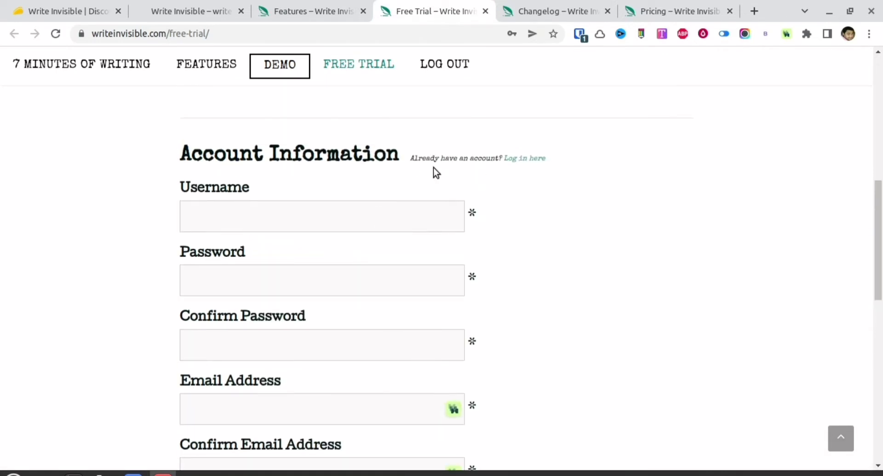
left_click(269, 219)
scroll(274, 456, "down", 3)
scroll(365, 341, "up", 2)
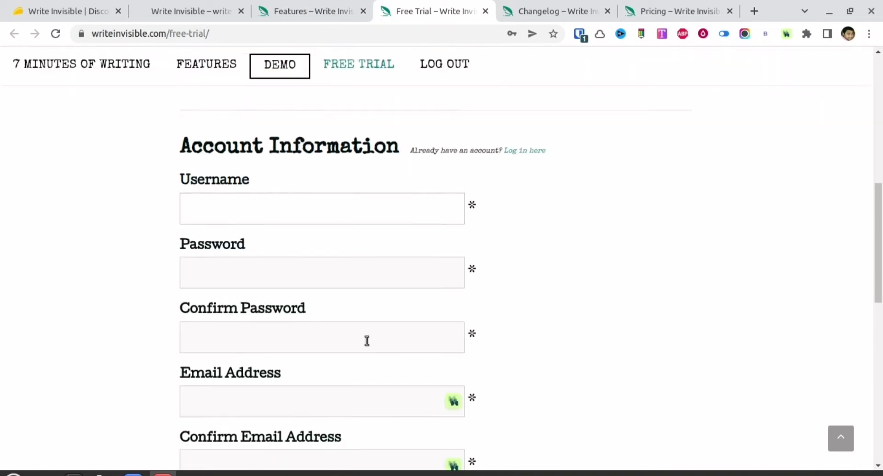
Go from the Free Trial page to the existing-account login and log in with the prefilled credentials.
left_click(537, 159)
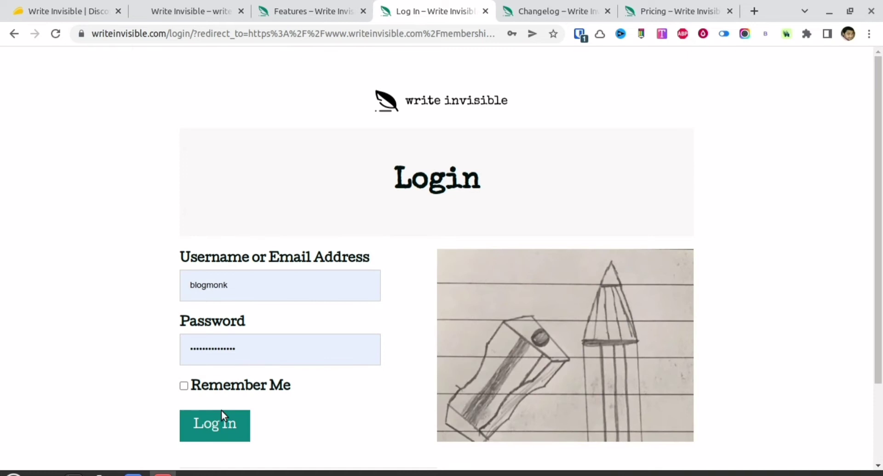
left_click(219, 433)
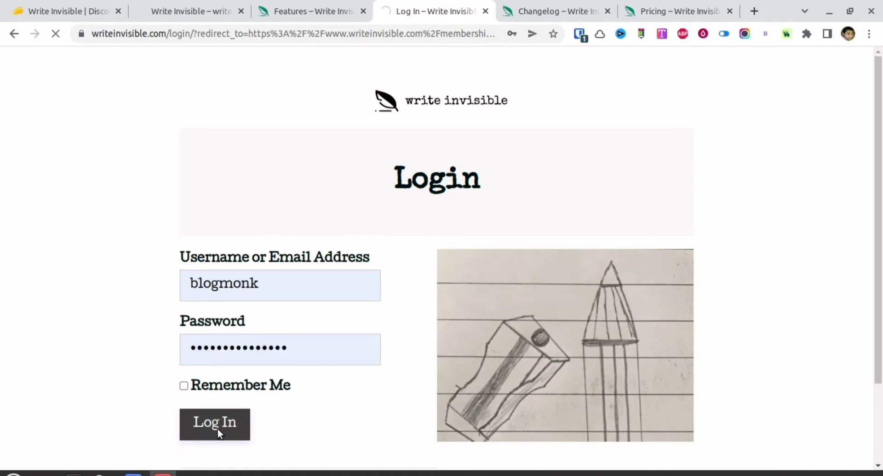
left_click(288, 10)
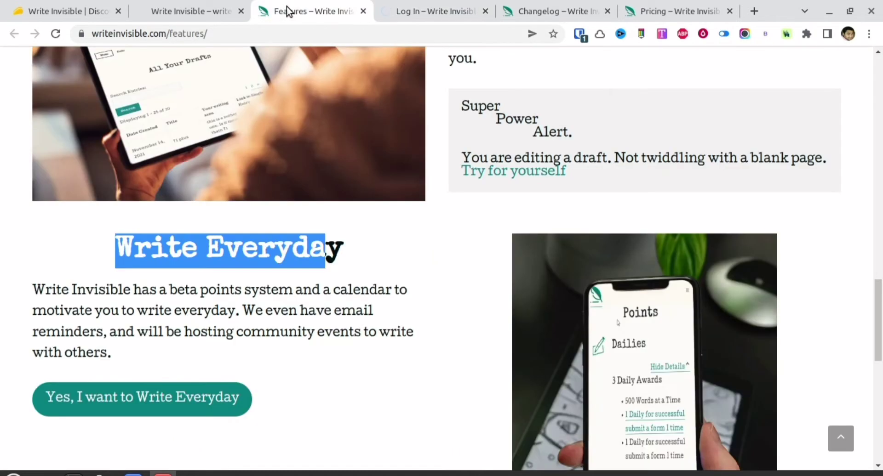
left_click(203, 9)
scroll(235, 294, "down", 3)
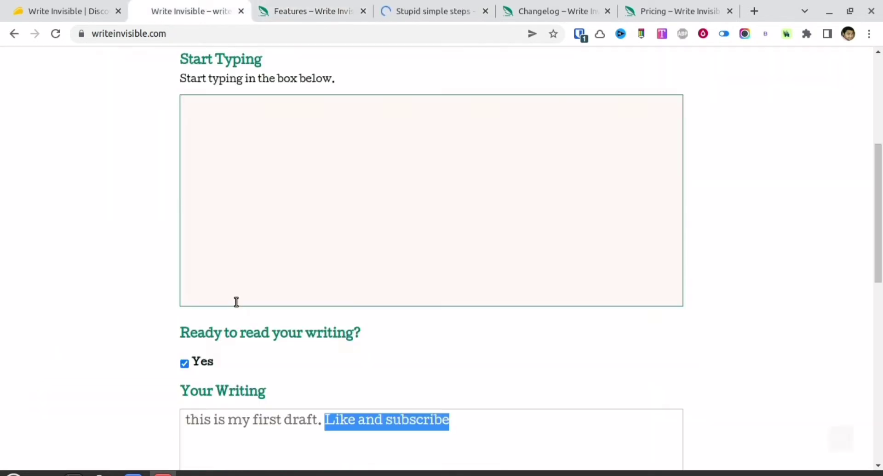
scroll(236, 302, "down", 1)
scroll(248, 394, "up", 4)
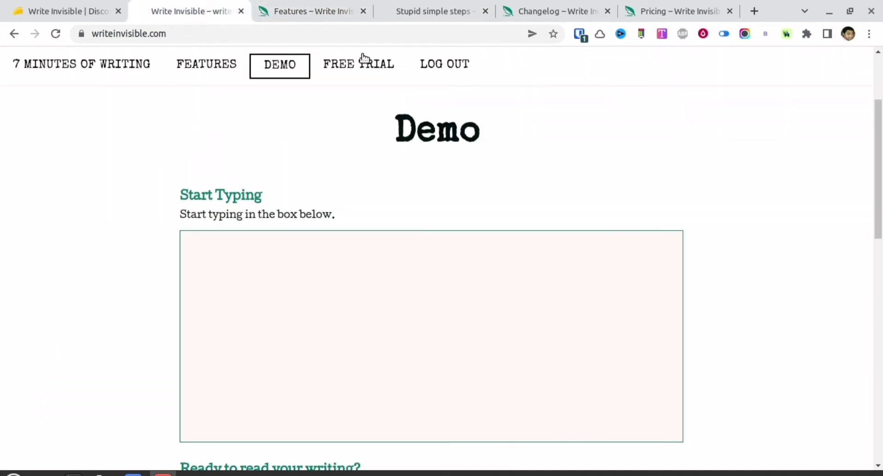
Write a short passage in the writing area of the logged-in "50 words in 1 minute" page.
left_click(416, 10)
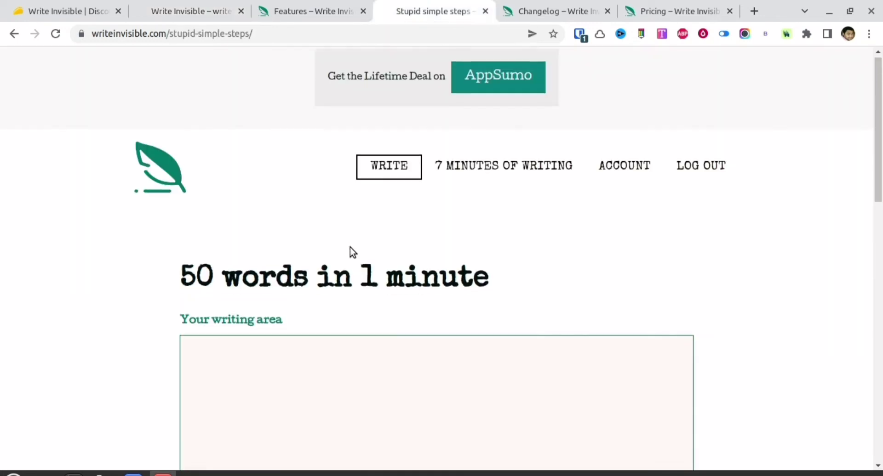
scroll(353, 252, "down", 2)
left_click(282, 254)
left_click(272, 254)
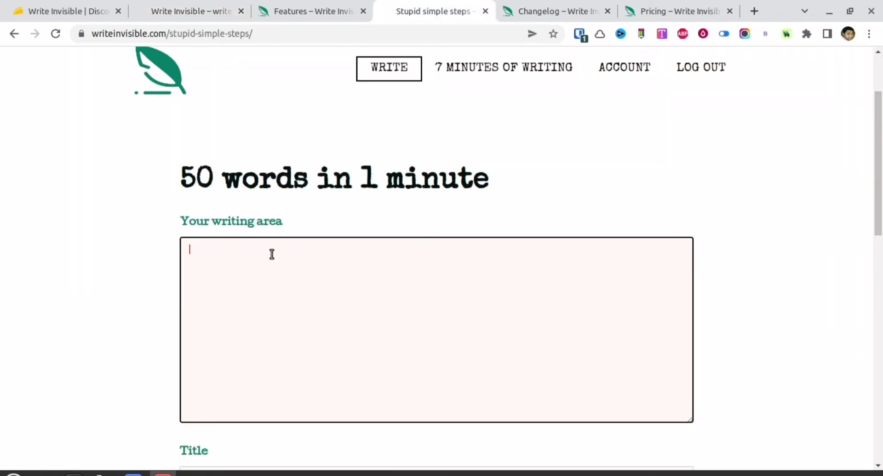
type("I")
type("an")
scroll(272, 258, "down", 5)
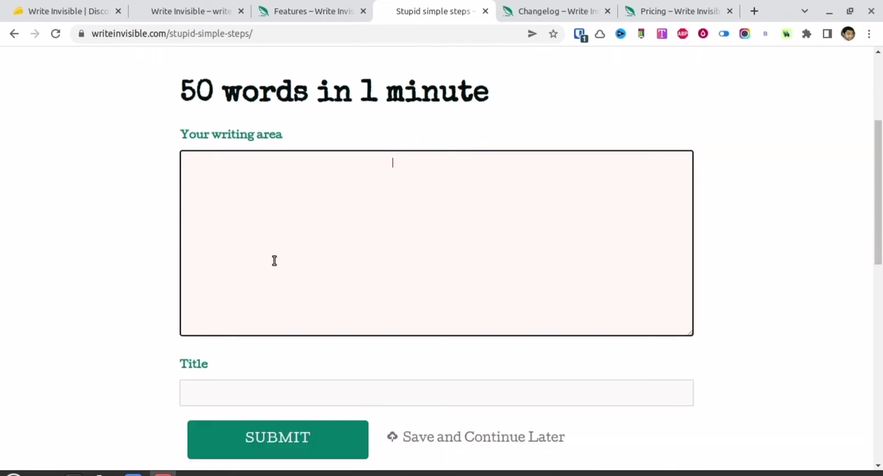
Title the draft "demo 1" and submit it.
left_click(261, 272)
type("demo l")
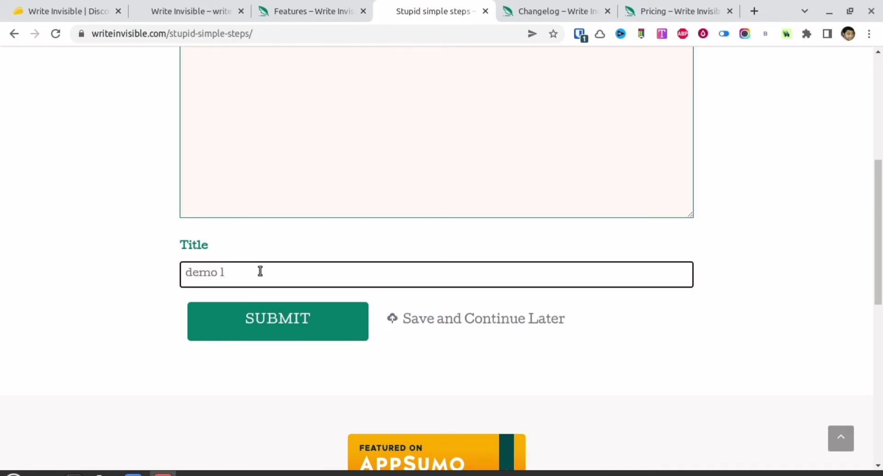
scroll(258, 270, "up", 4)
scroll(291, 333, "down", 3)
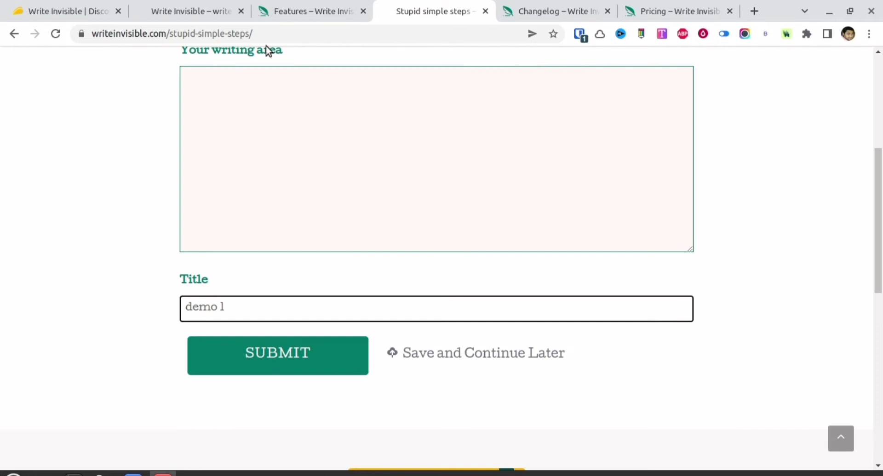
left_click(285, 364)
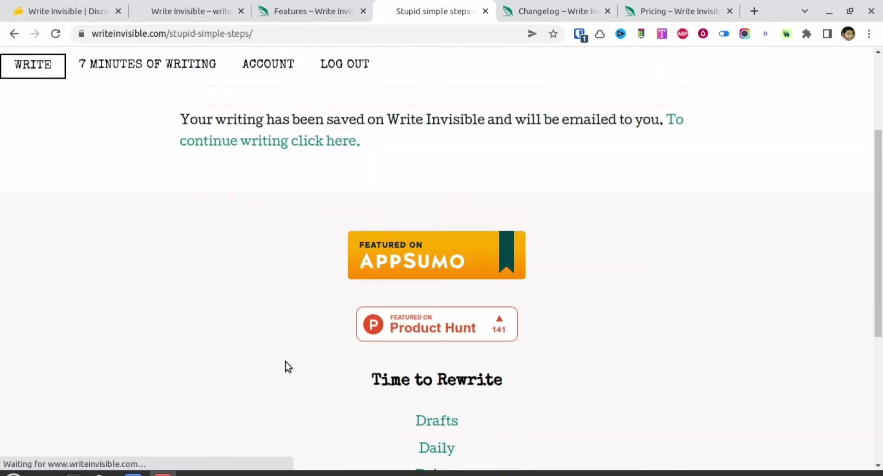
Look over the Time to Rewrite links and the saved-writing confirmation on the submission page.
scroll(266, 354, "down", 3)
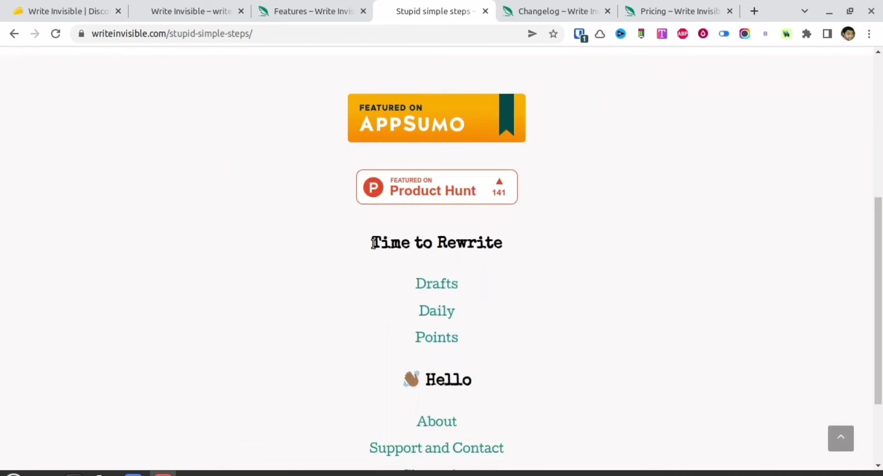
left_click_drag(373, 242, 496, 244)
scroll(193, 249, "up", 6)
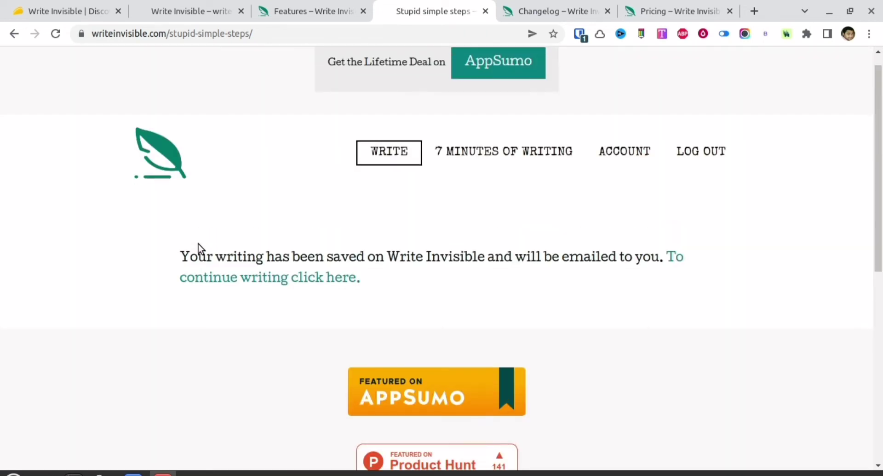
scroll(204, 230, "down", 3)
scroll(210, 230, "up", 2)
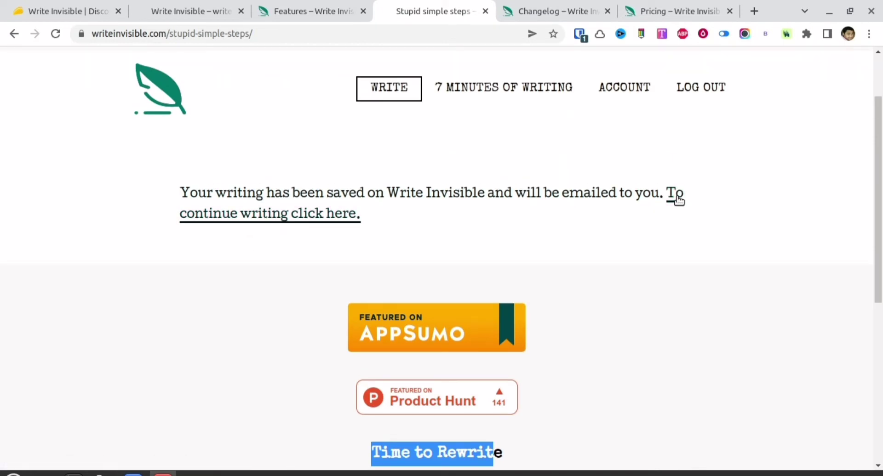
Continue to a new writing entry, write "next text", title it "demo 2" and submit it.
left_click(240, 221)
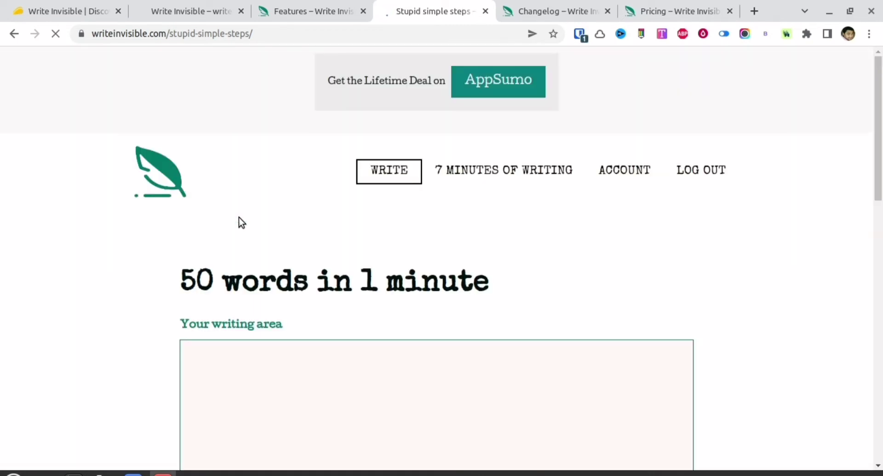
scroll(402, 361, "down", 4)
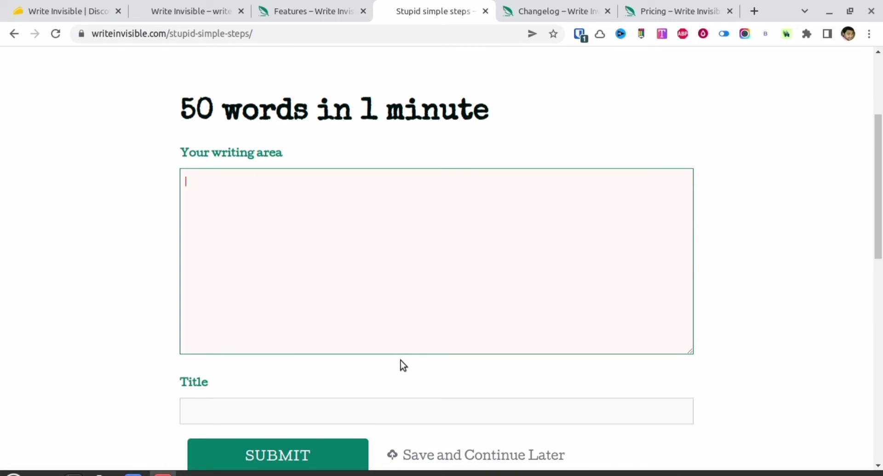
left_click(401, 360)
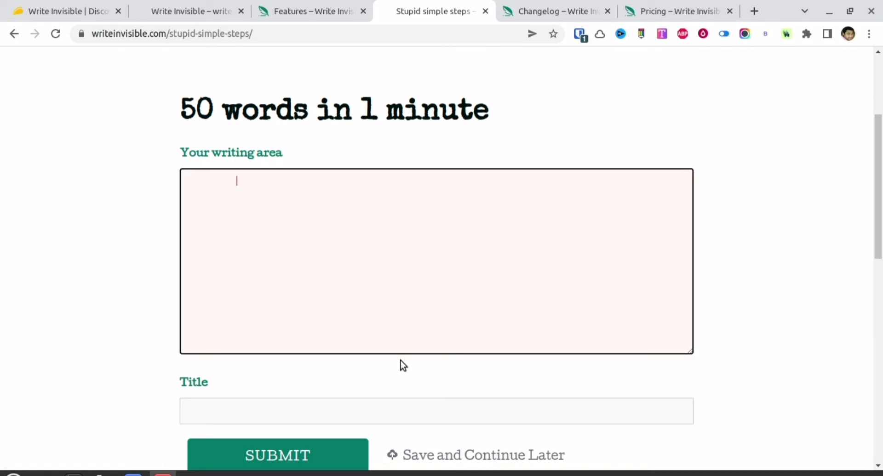
key("Tab")
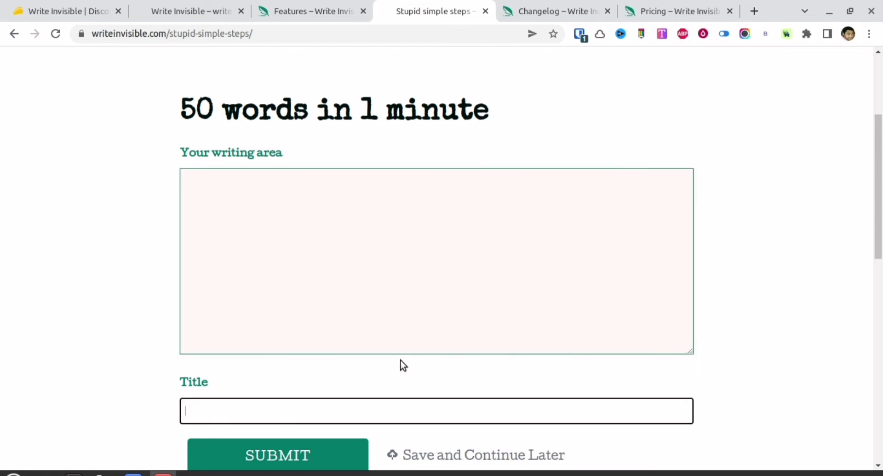
type("demo 2")
scroll(403, 366, "down", 2)
left_click(312, 359)
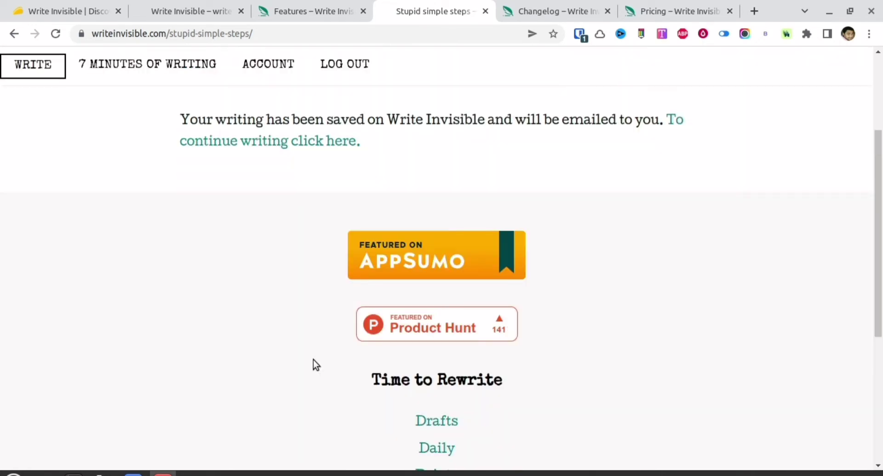
Open the Drafts page from the Time to Rewrite section and bring up its table of entries.
scroll(328, 374, "down", 2)
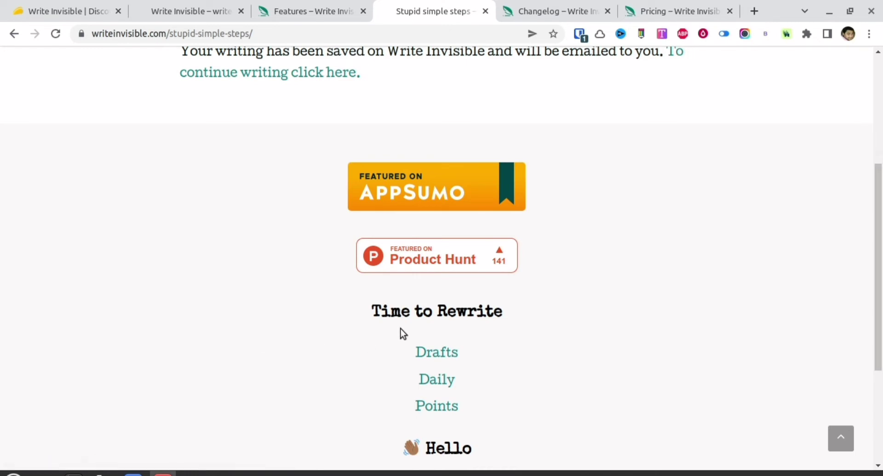
left_click(443, 357)
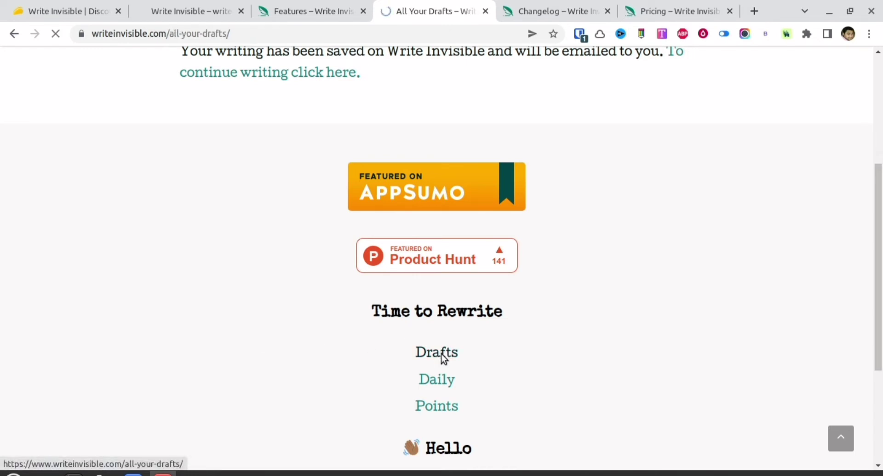
scroll(443, 358, "down", 6)
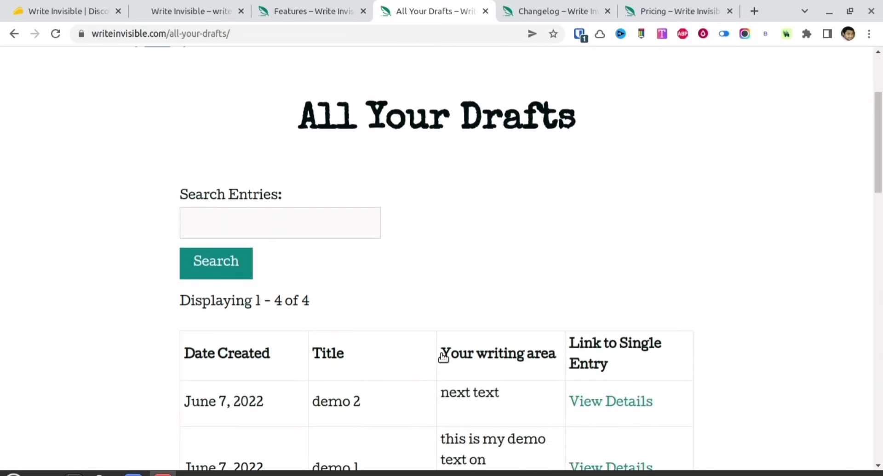
scroll(442, 355, "down", 1)
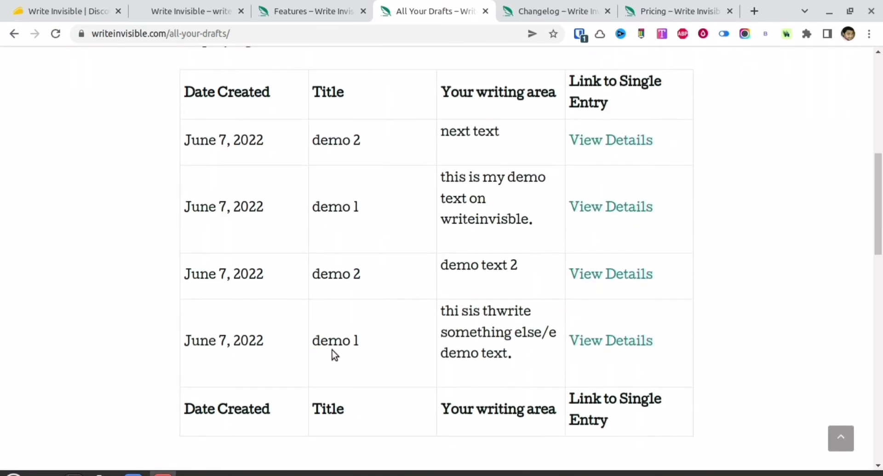
Examine the dates, titles and writing of the "demo 1" and "demo 2" entries in the drafts table.
left_click_drag(315, 341, 360, 341)
left_click(464, 314)
left_click_drag(464, 314, 476, 355)
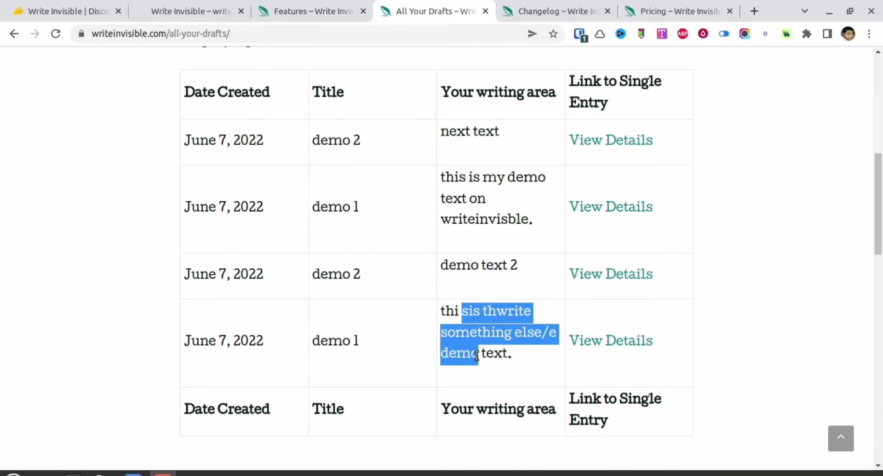
triple_click(461, 262)
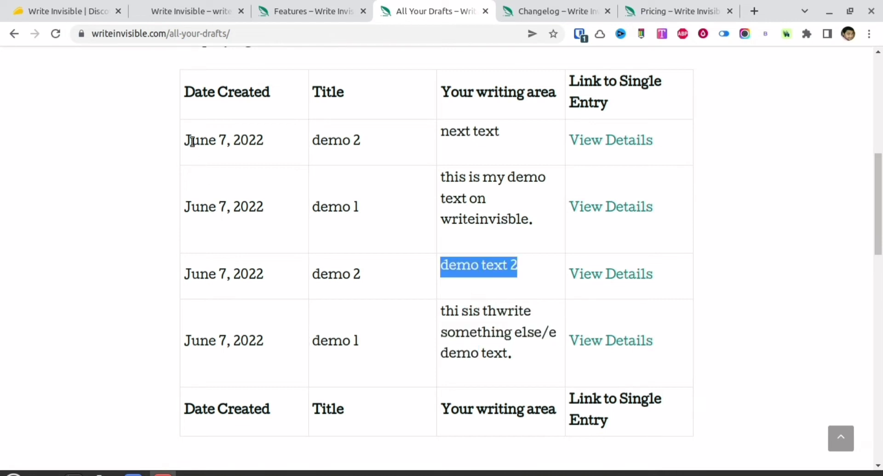
left_click_drag(191, 140, 529, 220)
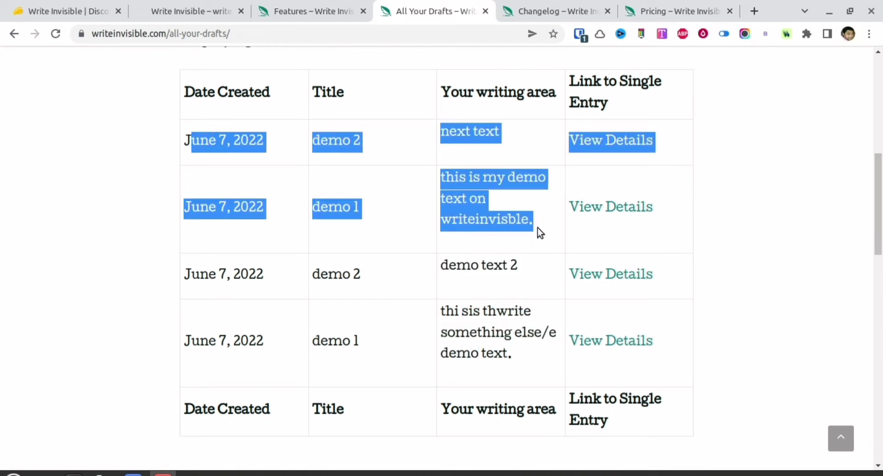
left_click(420, 268)
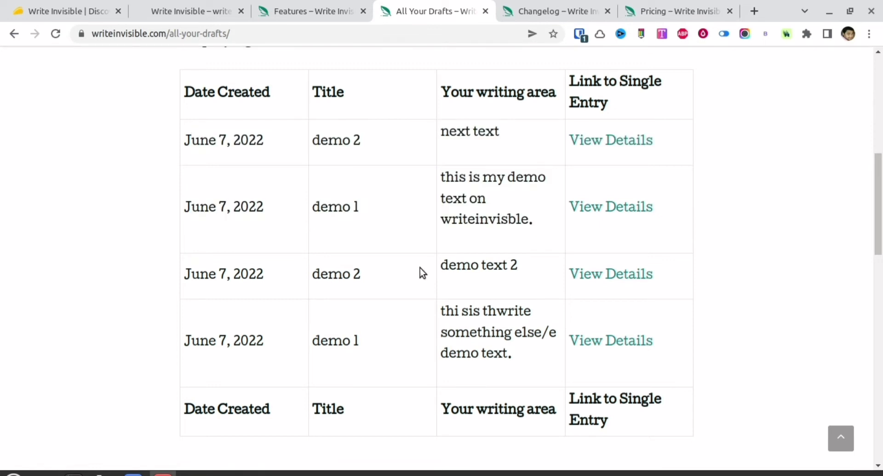
scroll(338, 319, "down", 1)
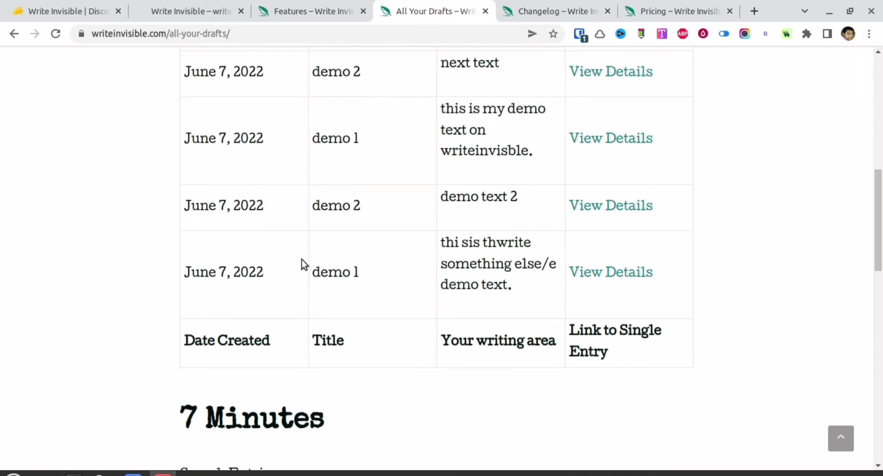
scroll(407, 261, "up", 1)
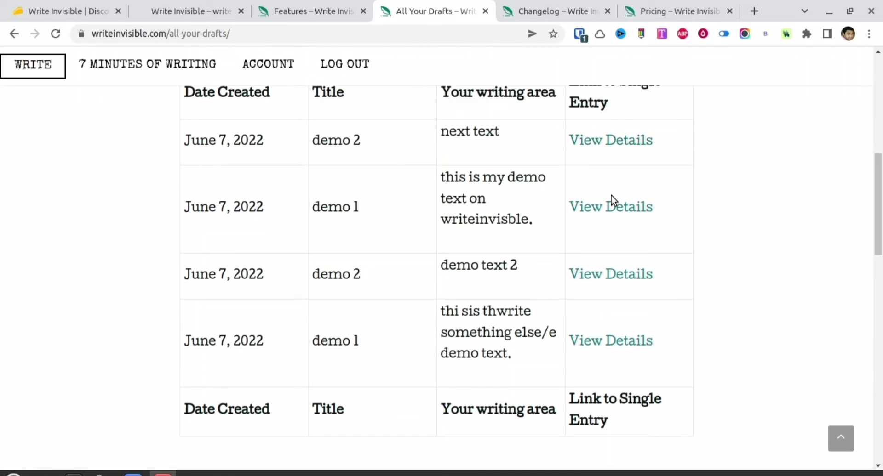
View the details of the "demo 1" draft reading "this is my demo text on writeinvisble." and download it.
left_click(612, 211)
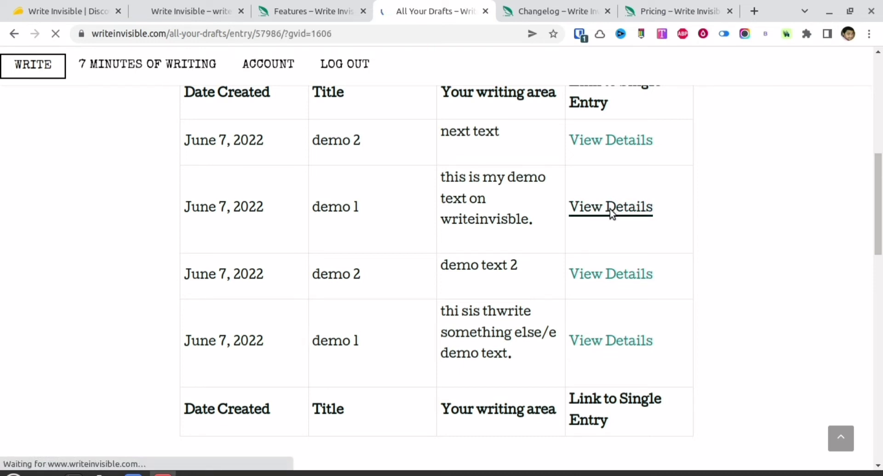
scroll(152, 302, "down", 3)
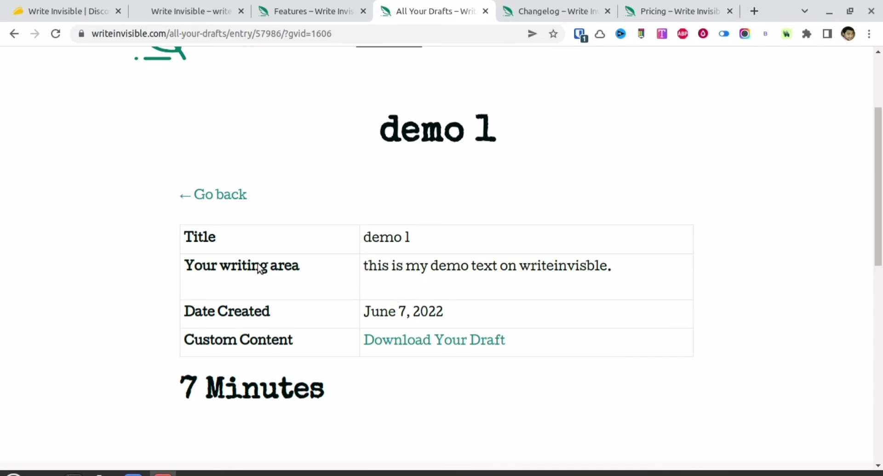
left_click(474, 345)
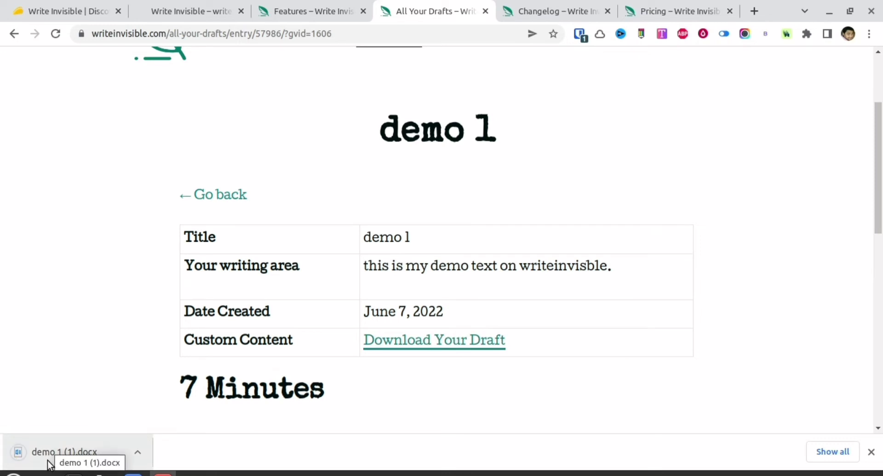
Open the downloaded demo 1 (1).docx in LibreOffice Writer, add "Keep on write" after the passage, and leave the document.
left_click(85, 462)
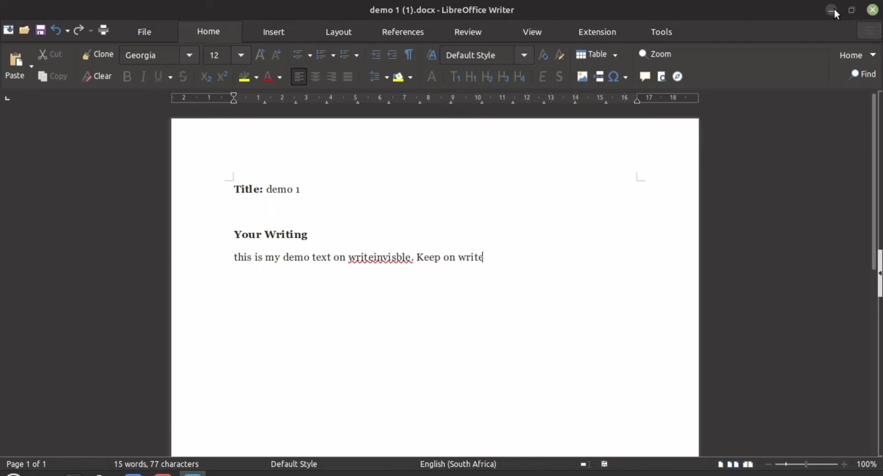
left_click(873, 9)
Review the Quicker First Drafts section on the Features page.
left_click(337, 6)
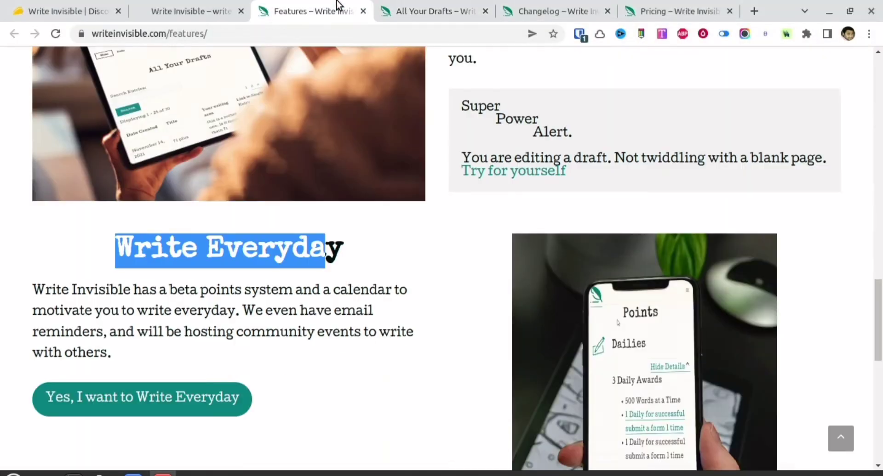
scroll(407, 214, "up", 6)
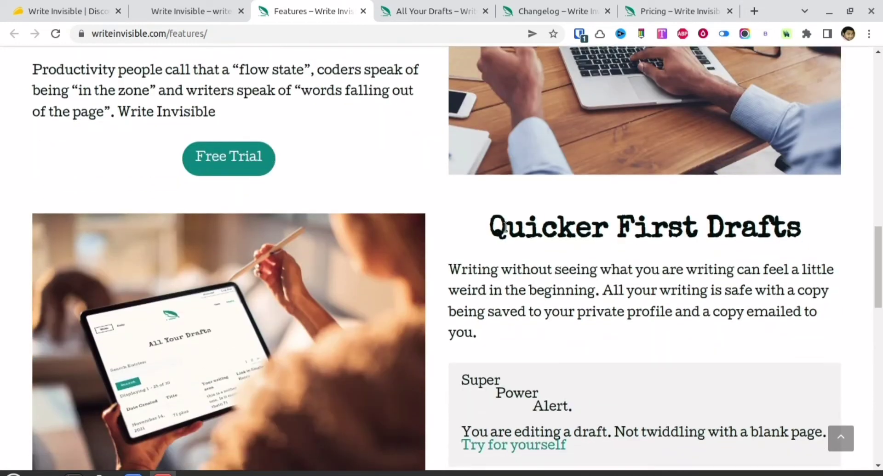
left_click_drag(490, 228, 796, 221)
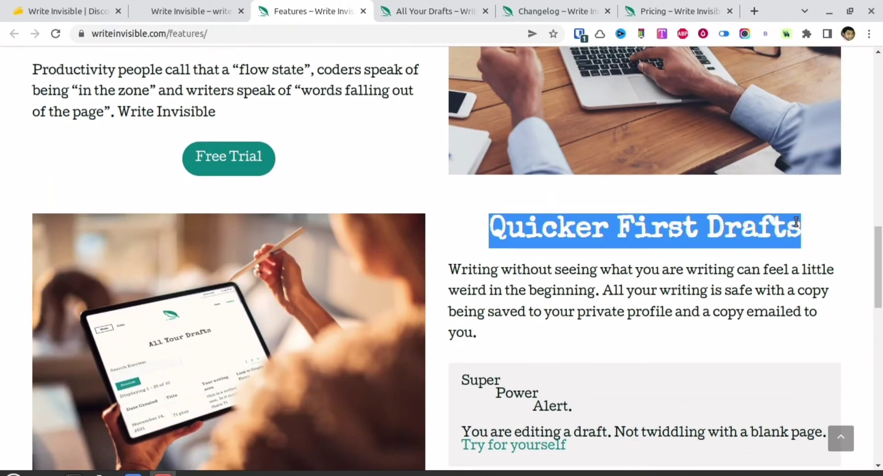
Go from the drafts page to the Daily page and check the writing entries in its calendar.
left_click(430, 8)
scroll(414, 228, "down", 8)
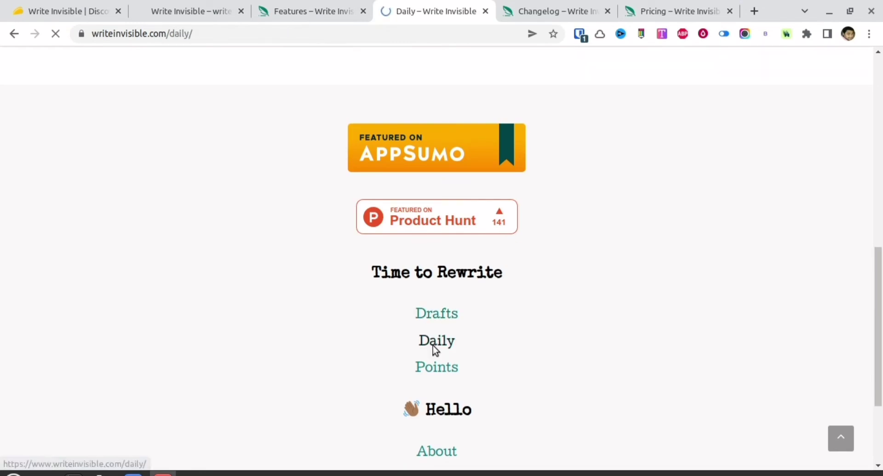
scroll(434, 345, "down", 5)
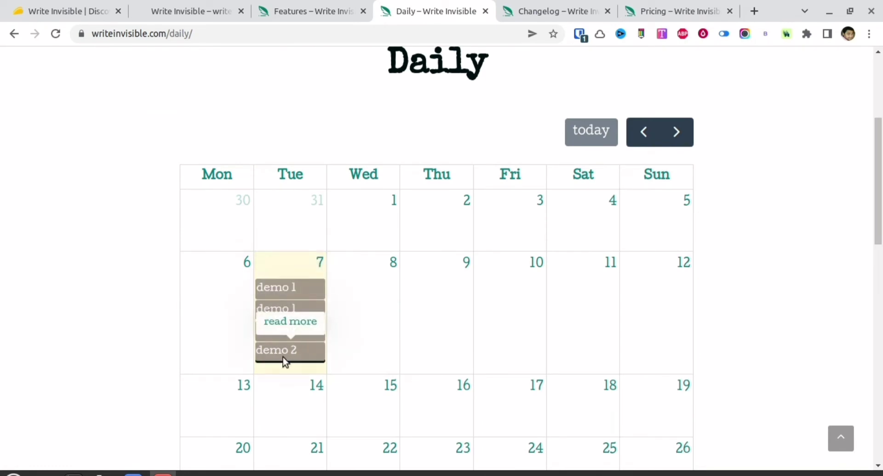
Read the Write Everyday section on the Features page about the points system and calendar.
left_click(351, 6)
scroll(349, 248, "down", 7)
scroll(349, 248, "down", 2)
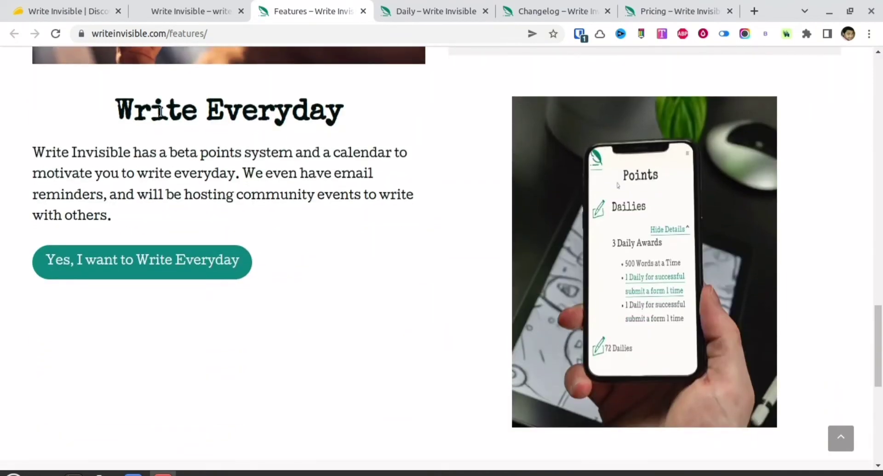
left_click_drag(124, 117, 340, 117)
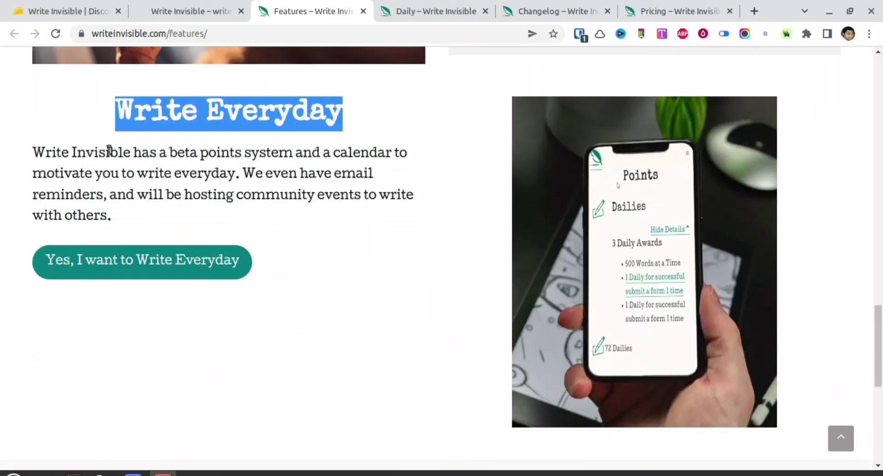
left_click_drag(109, 151, 253, 174)
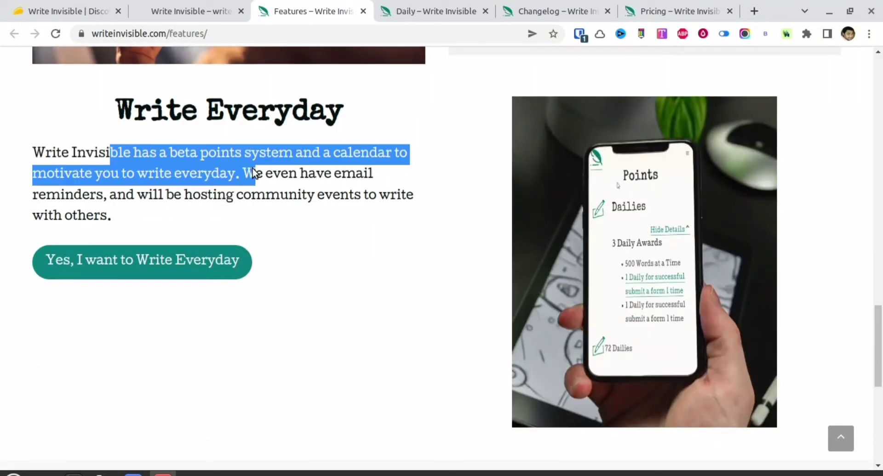
scroll(256, 174, "down", 10)
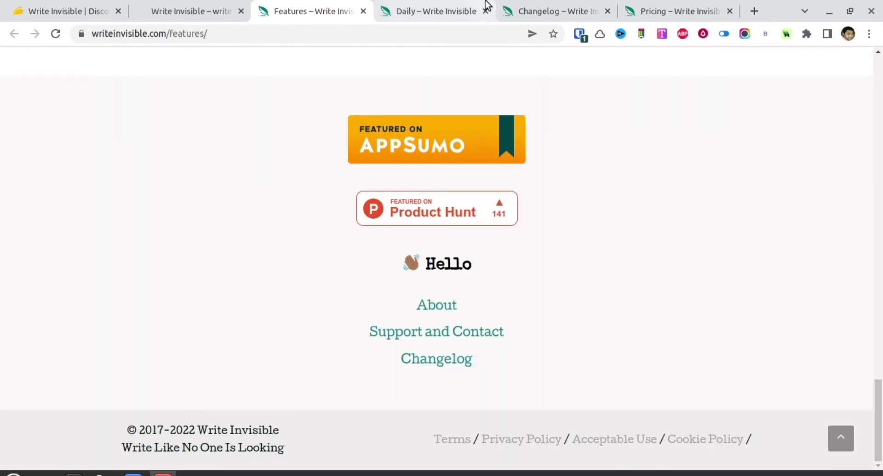
Go from the Daily calendar to the Points page and show the details of the Dailies.
left_click(461, 4)
scroll(407, 185, "down", 14)
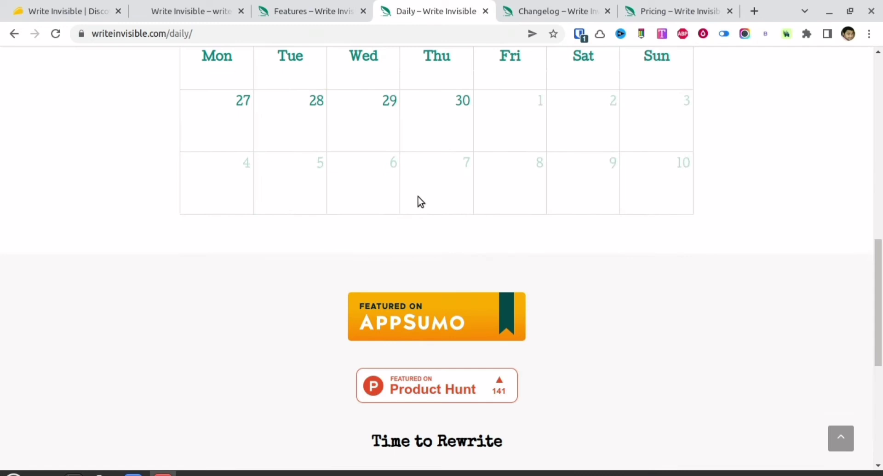
left_click(443, 225)
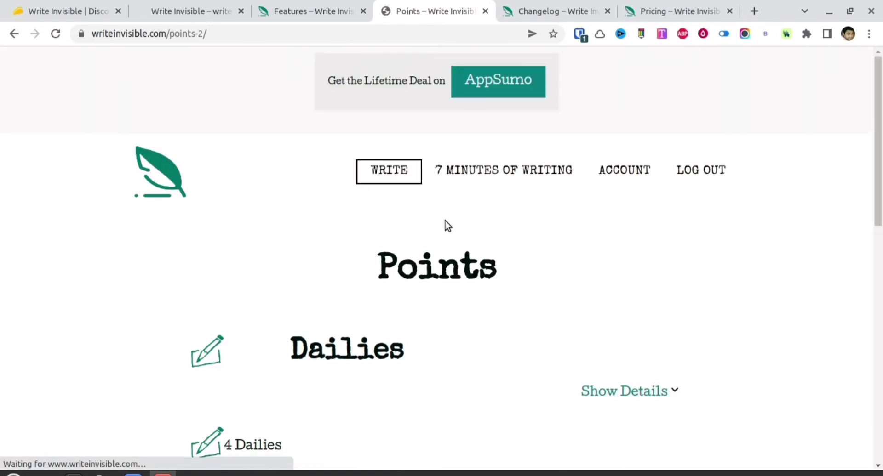
scroll(412, 225, "down", 5)
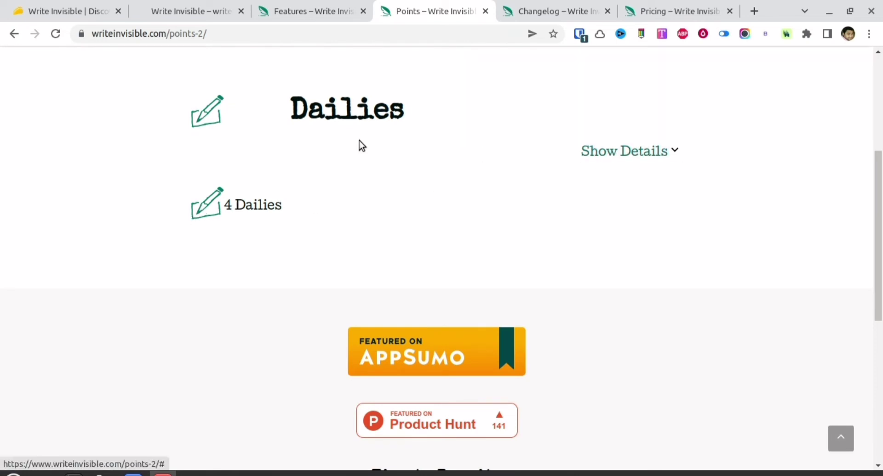
left_click_drag(307, 109, 438, 112)
left_click(616, 152)
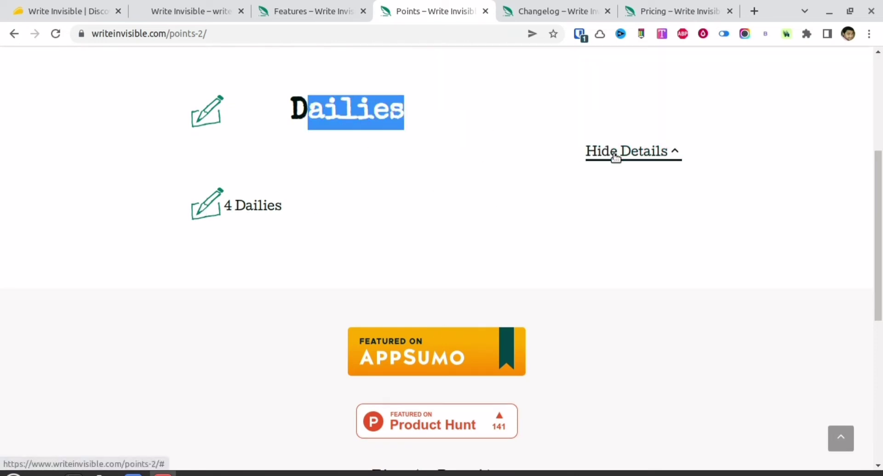
Read the list of Daily Awards in the Dailies details on the Points page.
scroll(265, 210, "down", 1)
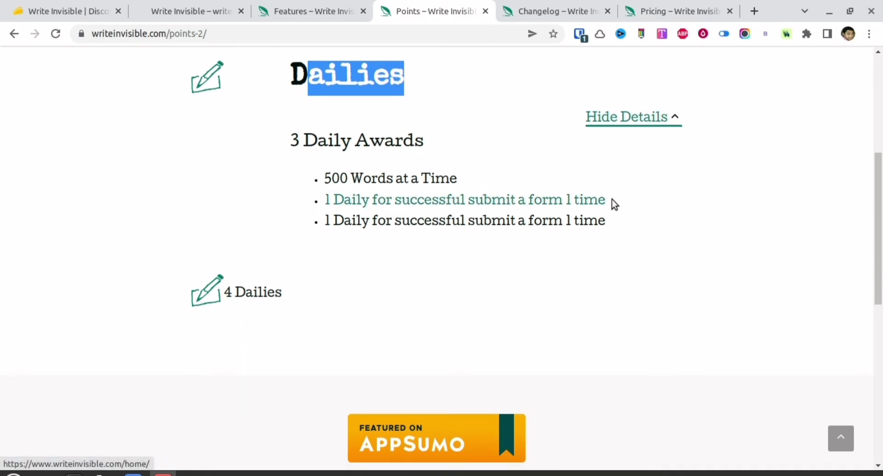
left_click_drag(613, 203, 293, 234)
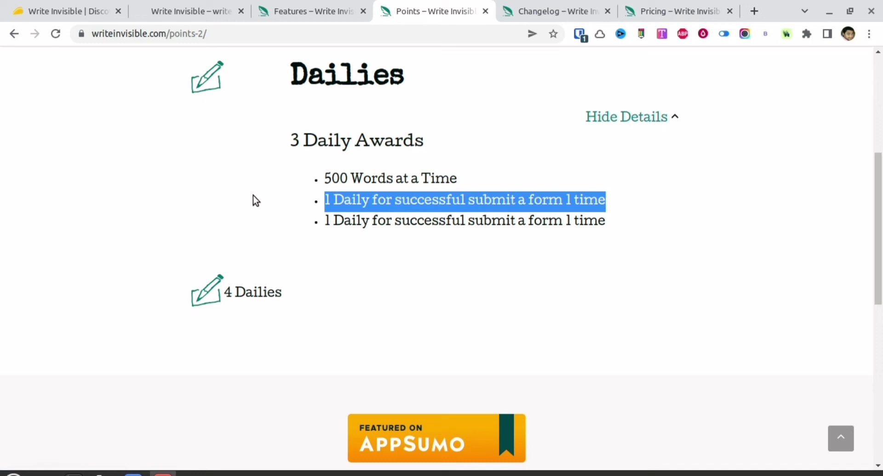
scroll(338, 307, "down", 5)
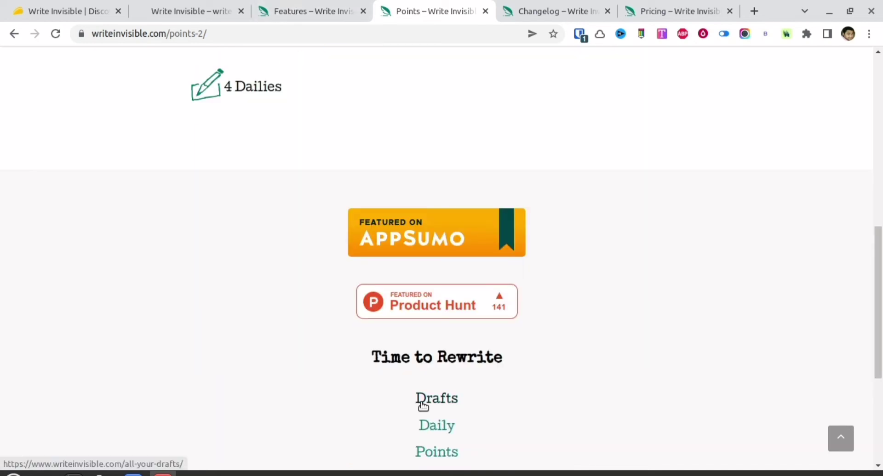
scroll(429, 325, "up", 5)
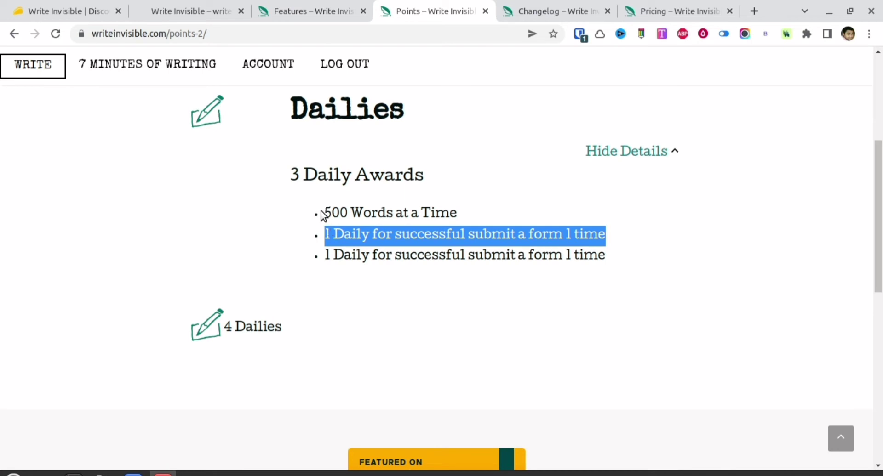
left_click_drag(322, 214, 467, 213)
scroll(408, 193, "down", 10)
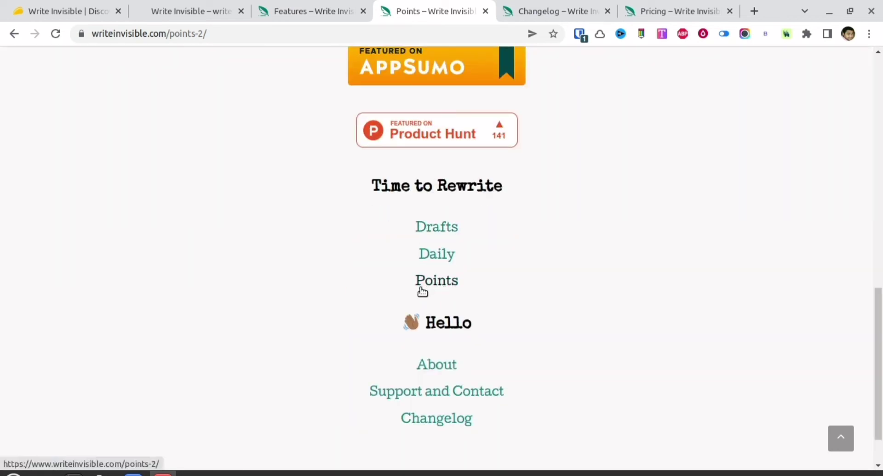
Switch to the Changelog page and review its version history from V0.4 down to the earliest releases.
left_click(572, 9)
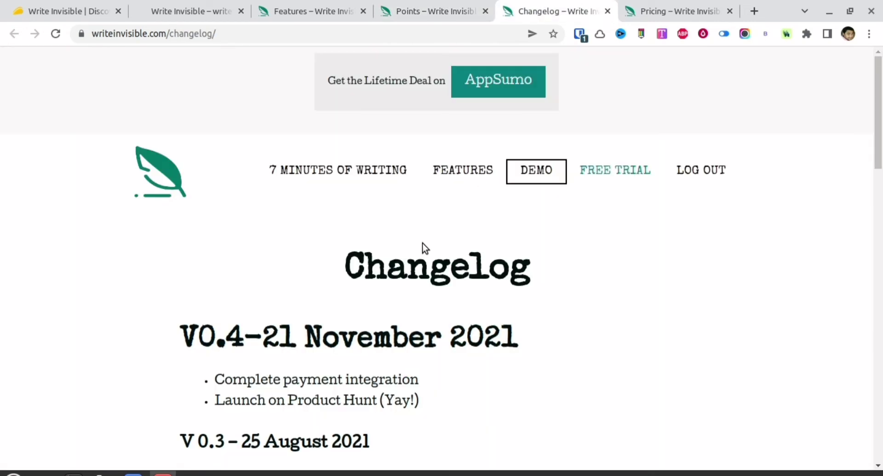
scroll(424, 249, "down", 15)
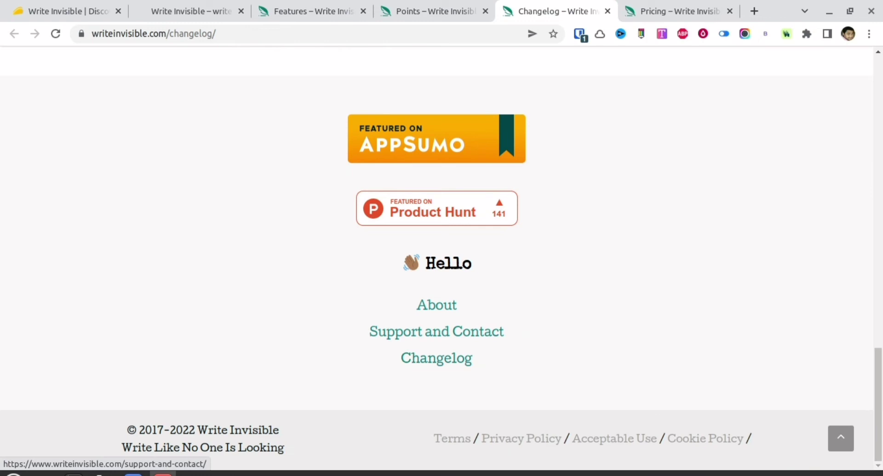
left_click_drag(878, 405, 856, 43)
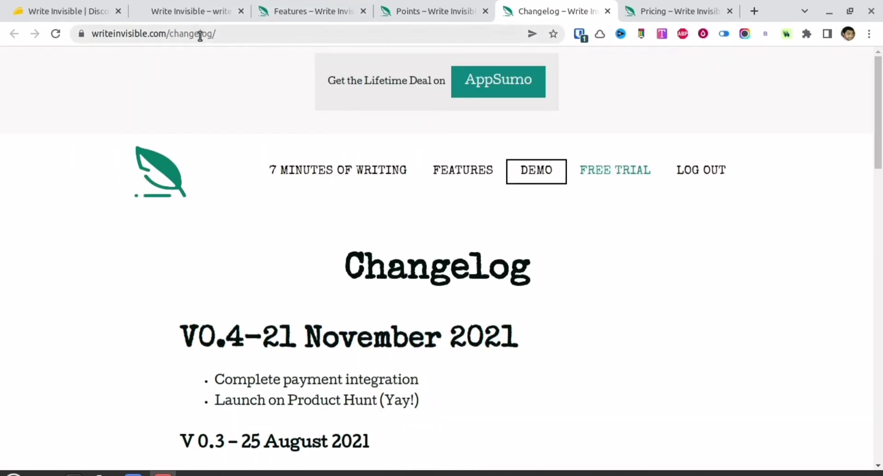
scroll(272, 238, "down", 2)
left_click_drag(207, 260, 478, 278)
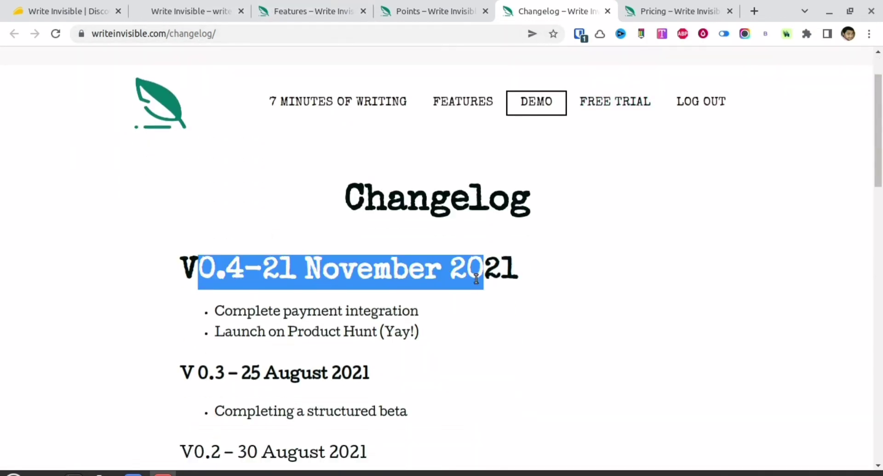
scroll(476, 282, "down", 2)
scroll(454, 303, "down", 4)
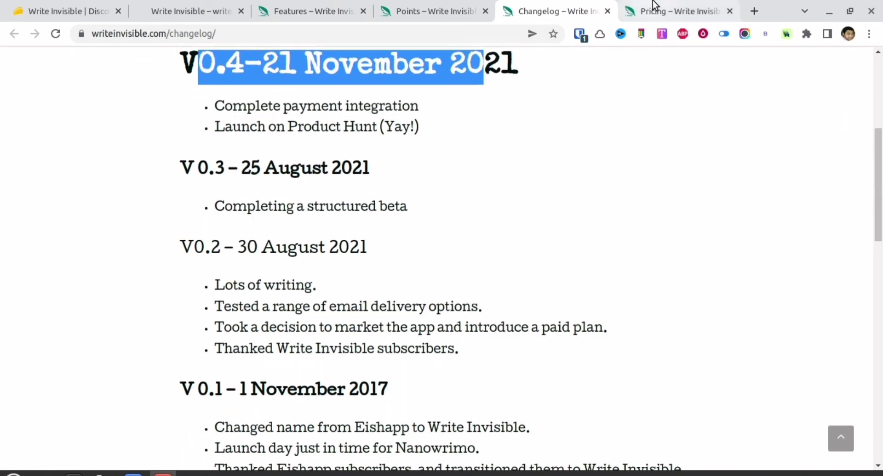
scroll(516, 200, "down", 3)
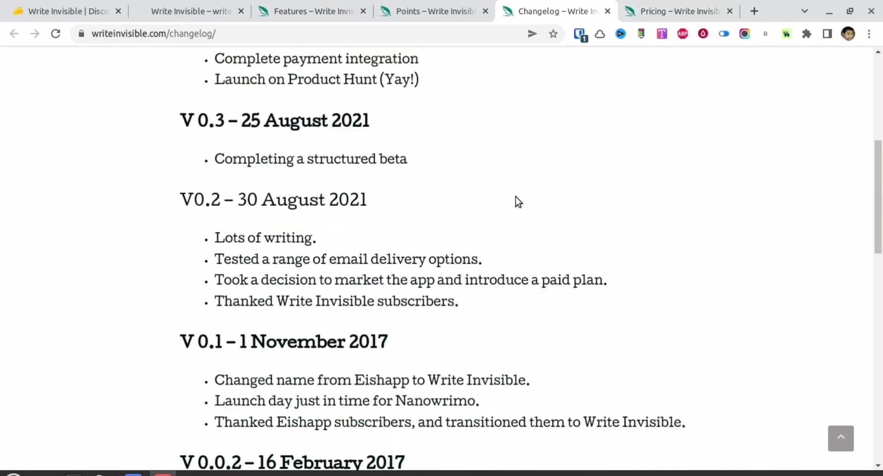
scroll(344, 247, "down", 3)
scroll(345, 247, "down", 15)
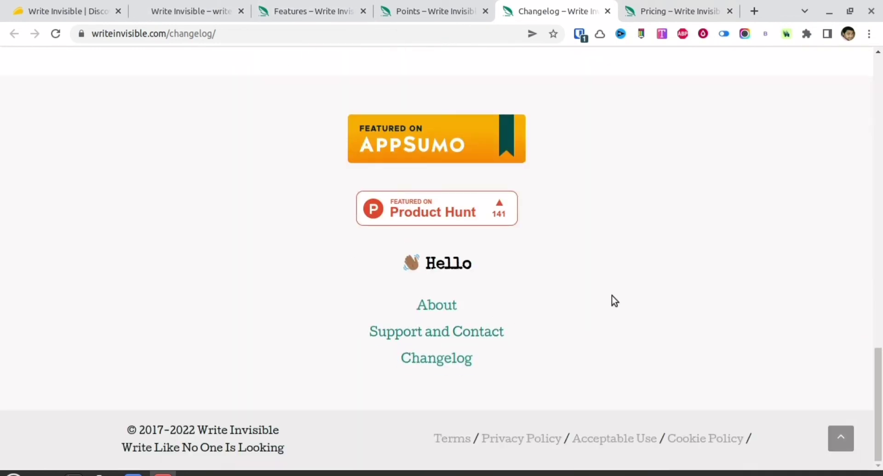
Switch to the Pricing page and compare the Free Trial with the Lifetime Launch offer.
left_click(651, 6)
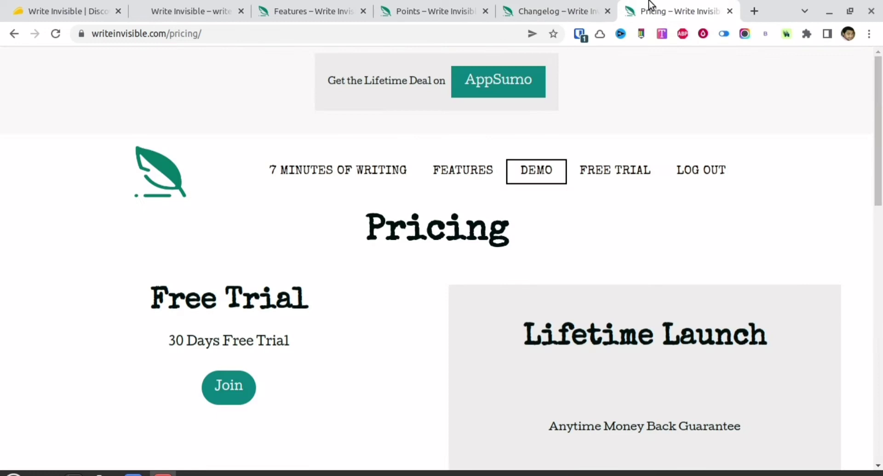
scroll(302, 287, "down", 3)
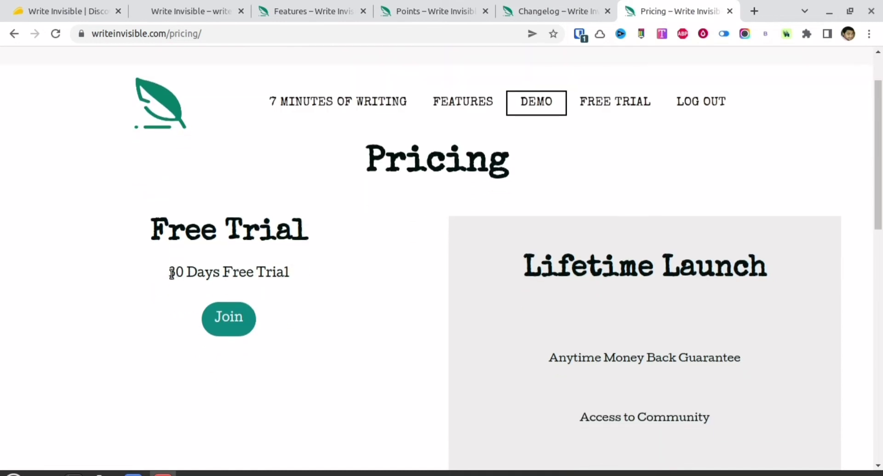
left_click_drag(171, 273, 324, 272)
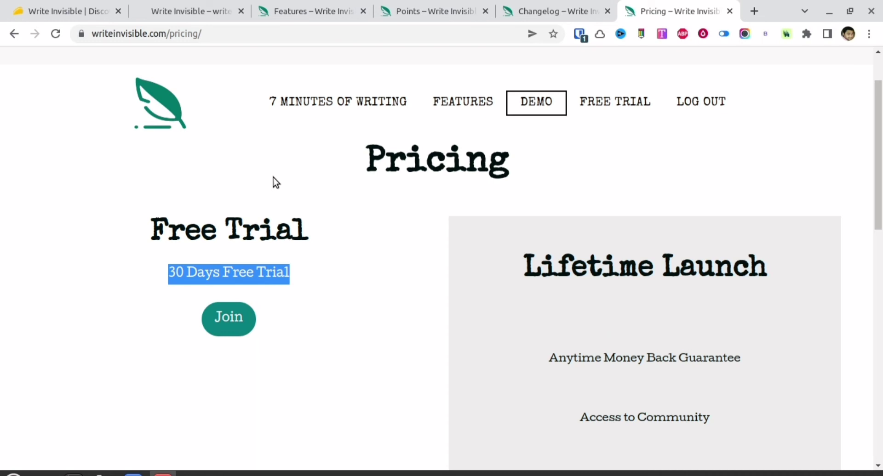
scroll(275, 179, "down", 5)
left_click_drag(514, 98, 795, 106)
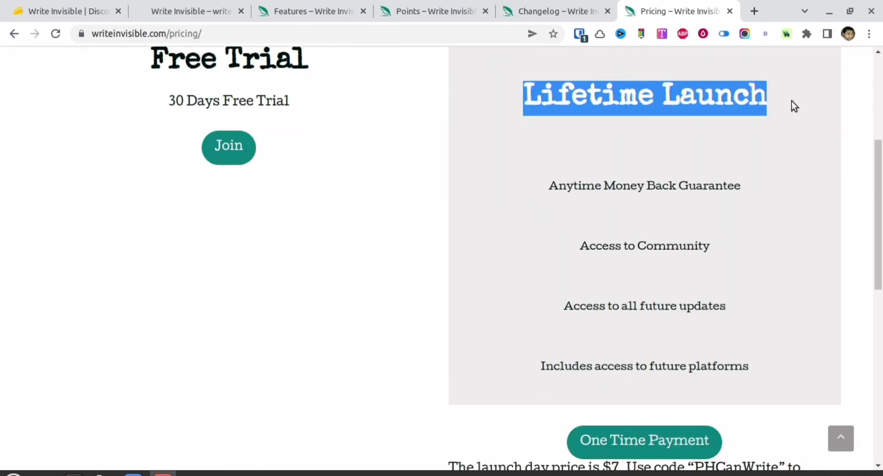
scroll(741, 210, "down", 3)
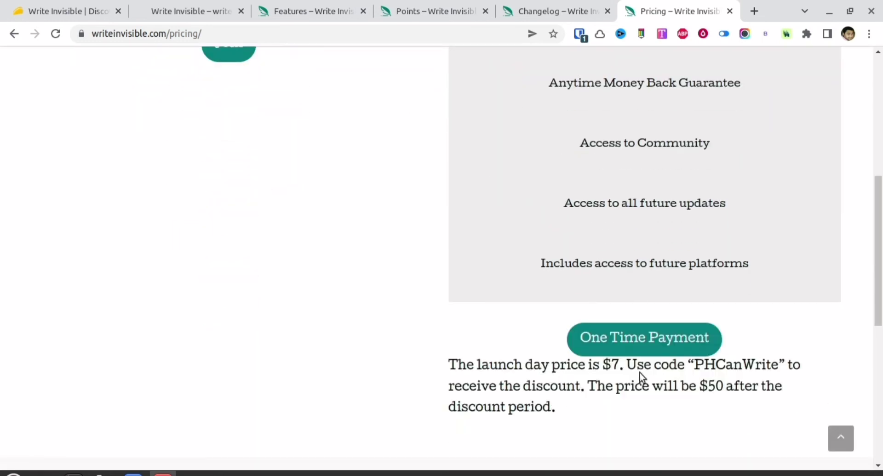
scroll(441, 157, "up", 2)
Switch to the AppSumo listing for Write Invisible and read the product description.
left_click(47, 10)
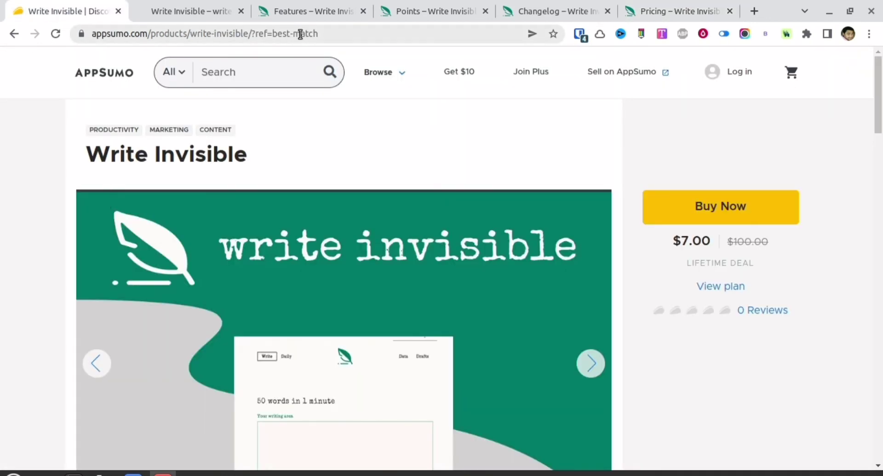
scroll(314, 199, "down", 4)
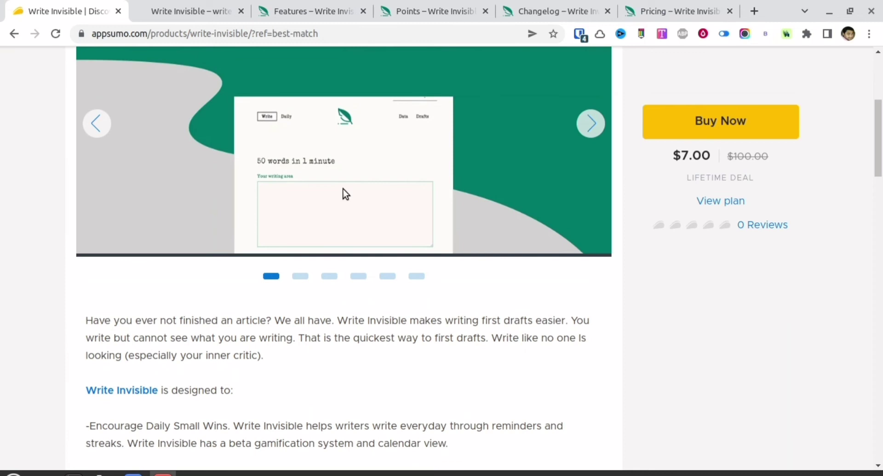
scroll(307, 201, "down", 3)
scroll(305, 201, "down", 2)
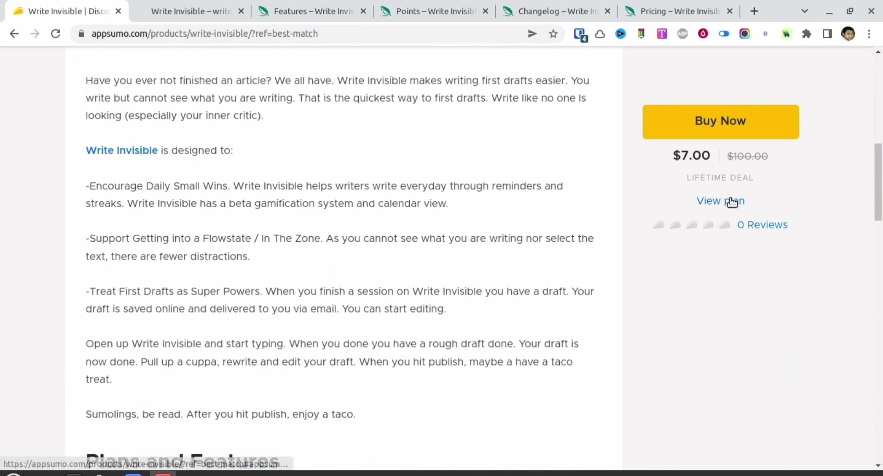
Go to the plan on the AppSumo listing and examine its drafts, updates, community and storage features.
left_click(732, 201)
scroll(317, 221, "down", 2)
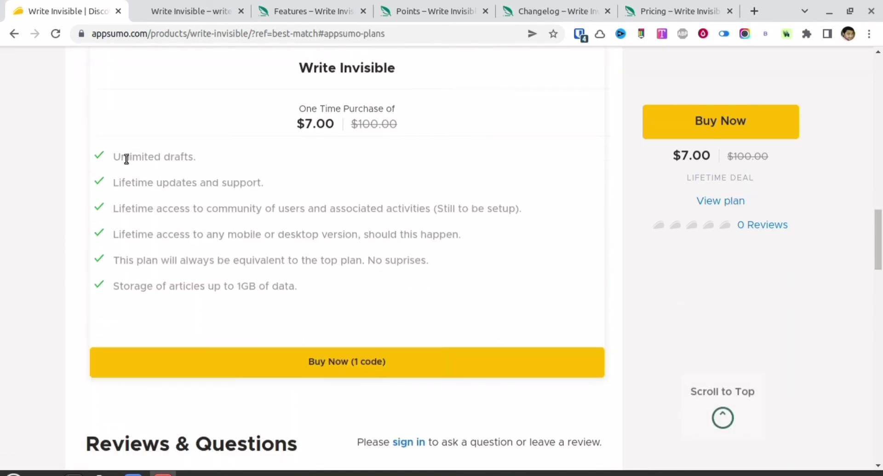
left_click_drag(115, 158, 228, 160)
left_click_drag(156, 184, 312, 189)
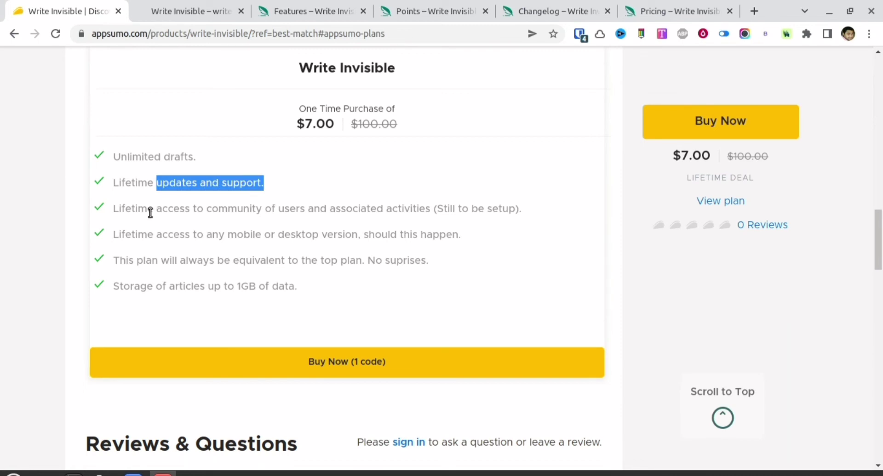
left_click_drag(151, 212, 419, 227)
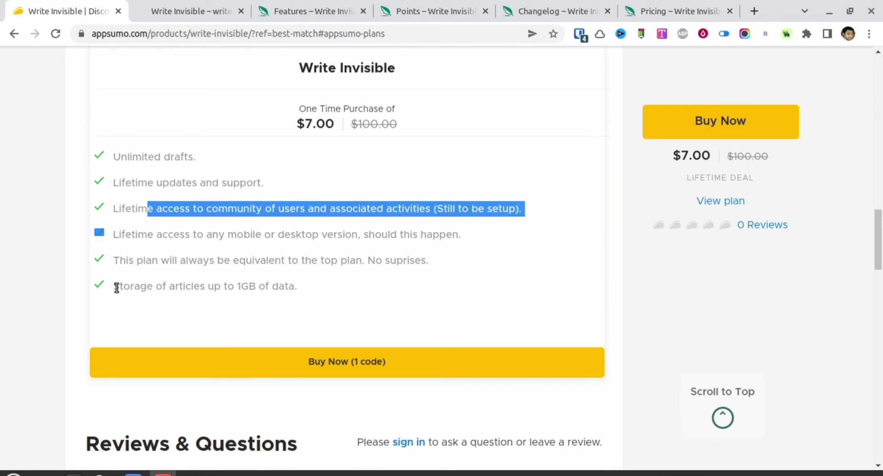
left_click_drag(117, 288, 303, 295)
left_click(308, 291)
left_click_drag(235, 287, 452, 290)
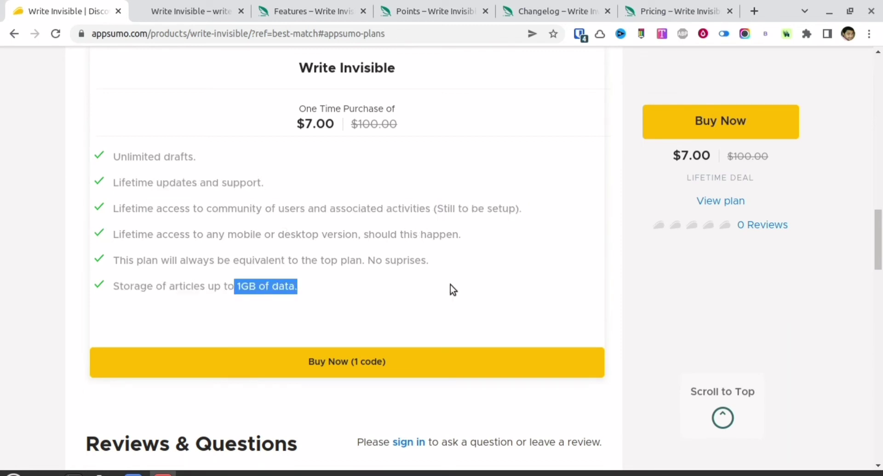
Read the founder's introduction and first answers in the pinned comment under Reviews & Questions.
scroll(455, 284, "down", 8)
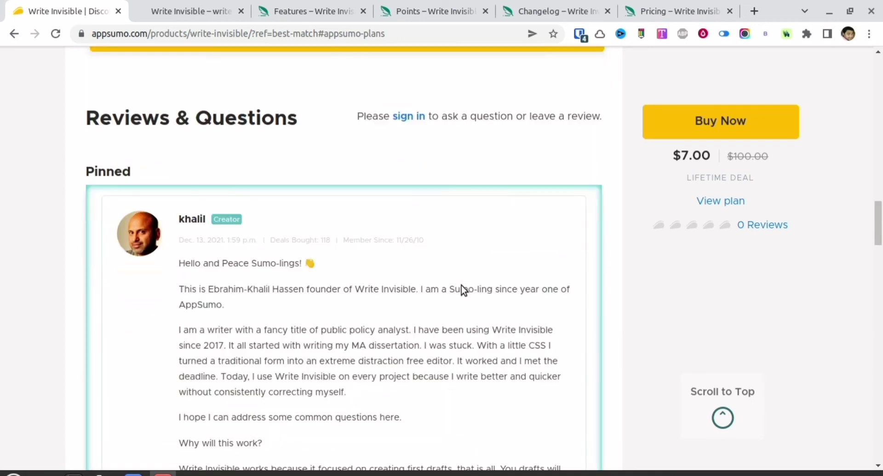
scroll(448, 278, "down", 3)
scroll(215, 189, "up", 2)
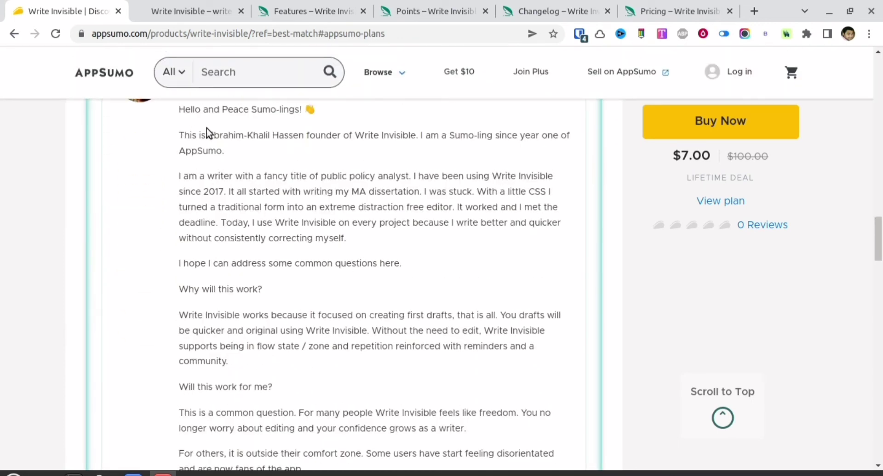
scroll(280, 138, "up", 2)
scroll(301, 218, "down", 4)
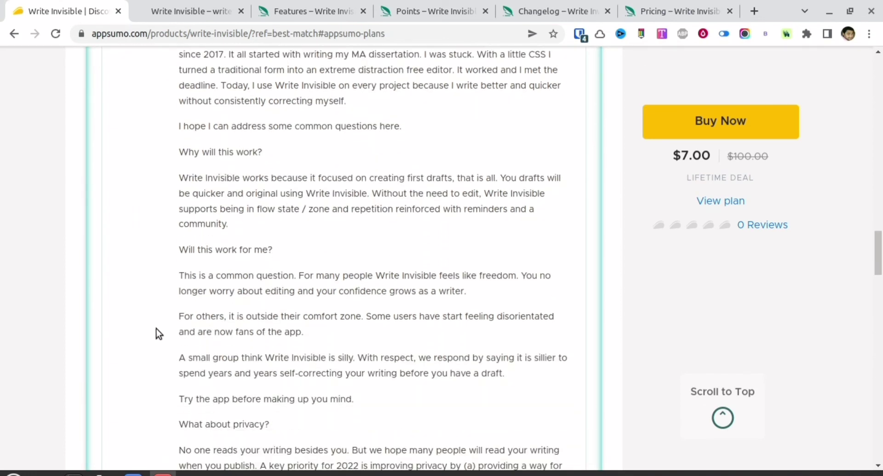
scroll(187, 415, "down", 2)
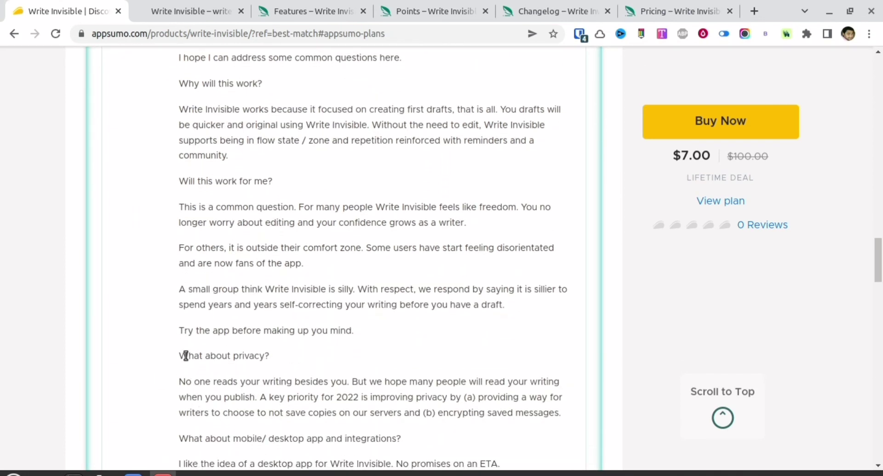
Examine the pinned comment's answers on privacy, suitability, integrations, community, weaknesses and planned updates.
left_click_drag(180, 356, 312, 364)
left_click_drag(247, 399, 299, 398)
left_click_drag(191, 181, 256, 181)
left_click_drag(243, 223, 467, 223)
scroll(265, 240, "down", 1)
scroll(266, 239, "down", 4)
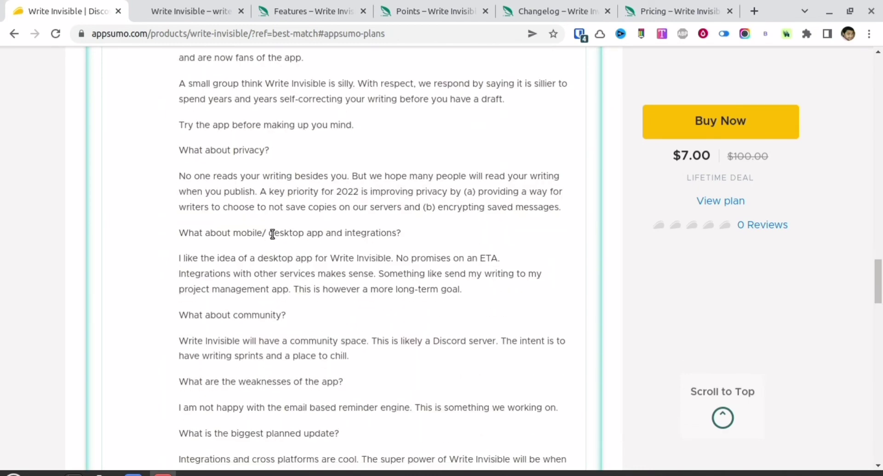
scroll(270, 238, "down", 3)
scroll(278, 242, "down", 3)
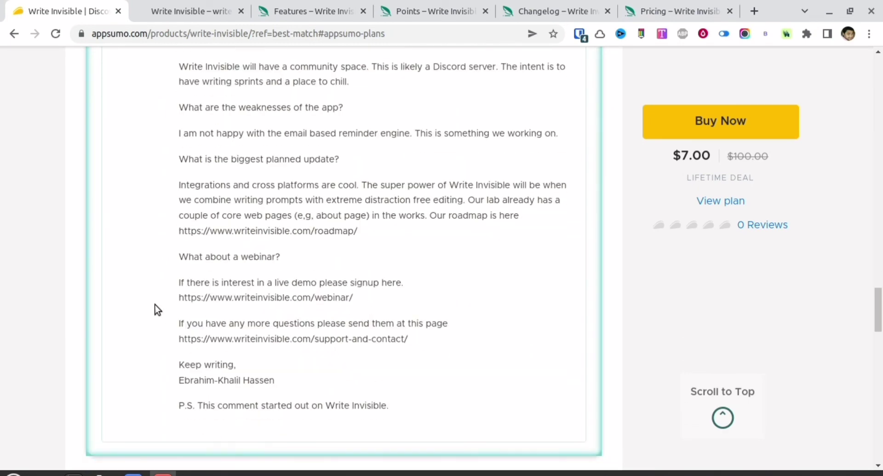
Highlight the webinar and support addresses in the pinned comment, and open the writeinvisible.com/roadmap/ address in a new tab.
triple_click(183, 299)
left_click_drag(282, 339, 349, 338)
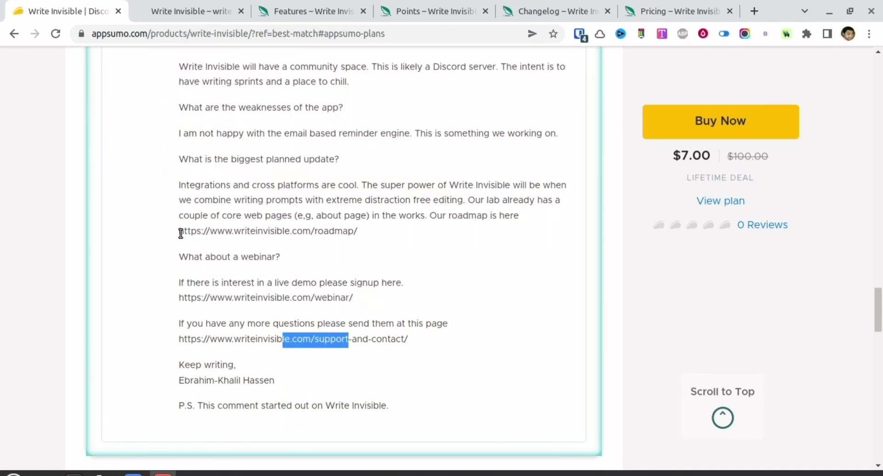
left_click_drag(180, 234, 357, 234)
right_click(358, 234)
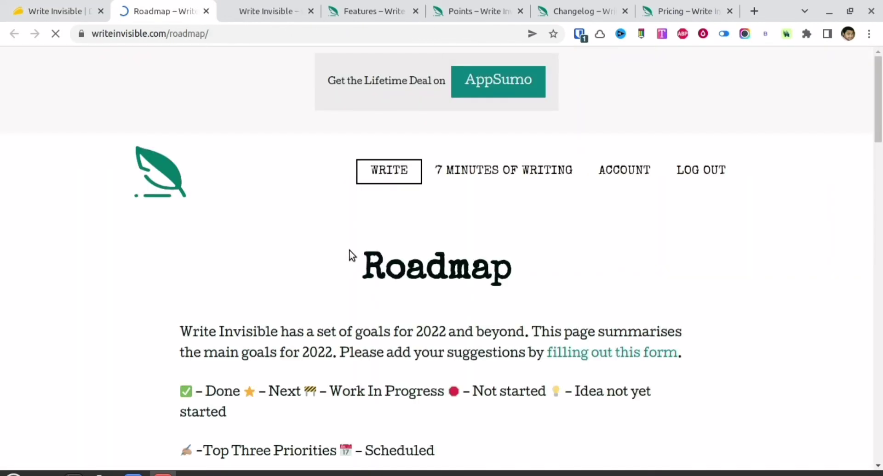
Read the Privacy goals under List Till End 2022 on the Roadmap page.
scroll(350, 254, "down", 8)
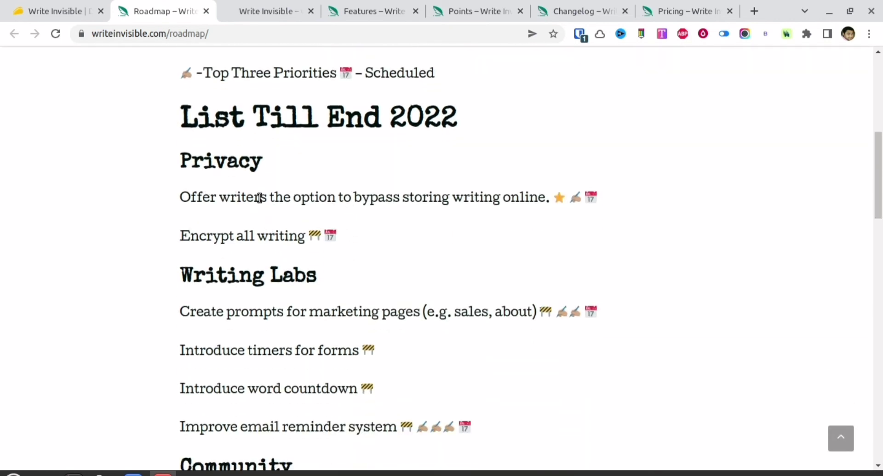
left_click_drag(238, 197, 553, 194)
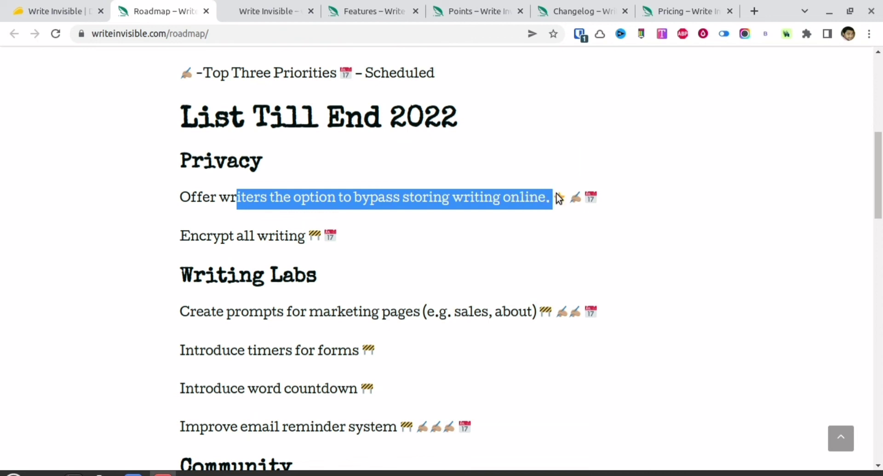
left_click_drag(182, 236, 323, 238)
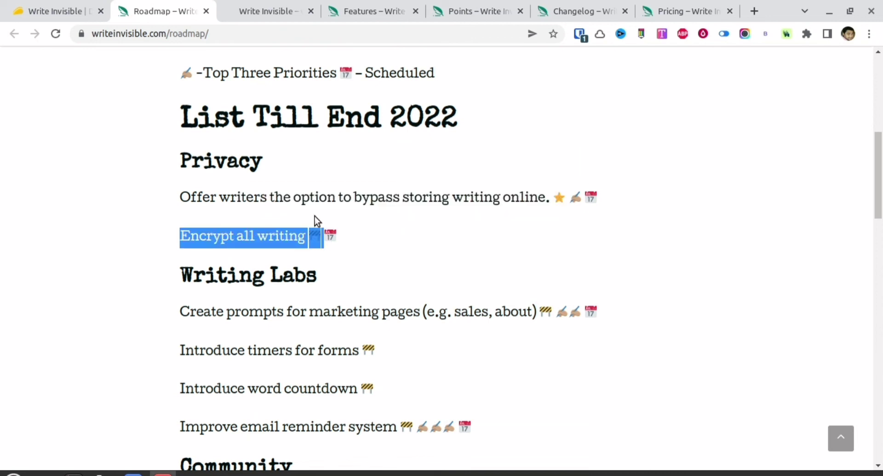
Review the Writing Labs goals on the Roadmap page, highlighting the timers for forms and word countdown items.
scroll(322, 221, "down", 2)
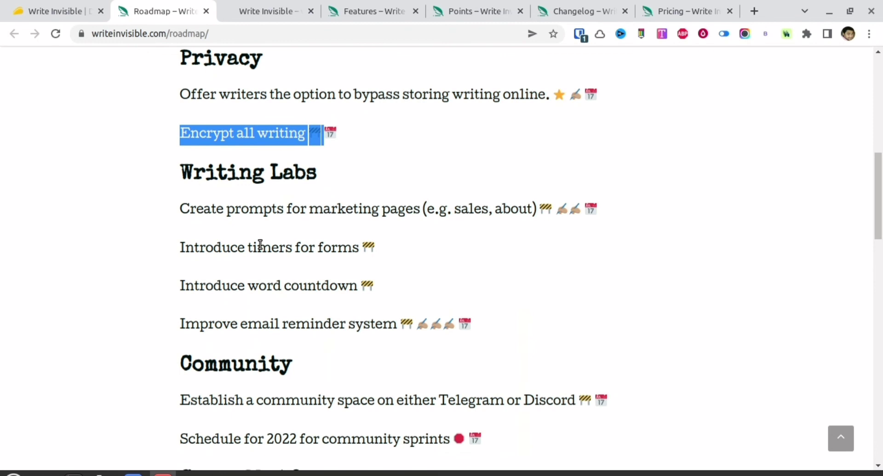
left_click_drag(249, 247, 377, 249)
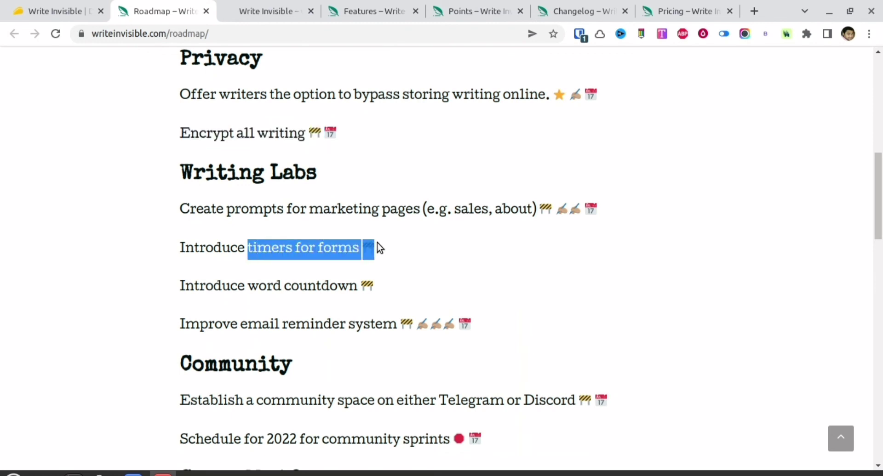
left_click_drag(254, 290, 352, 286)
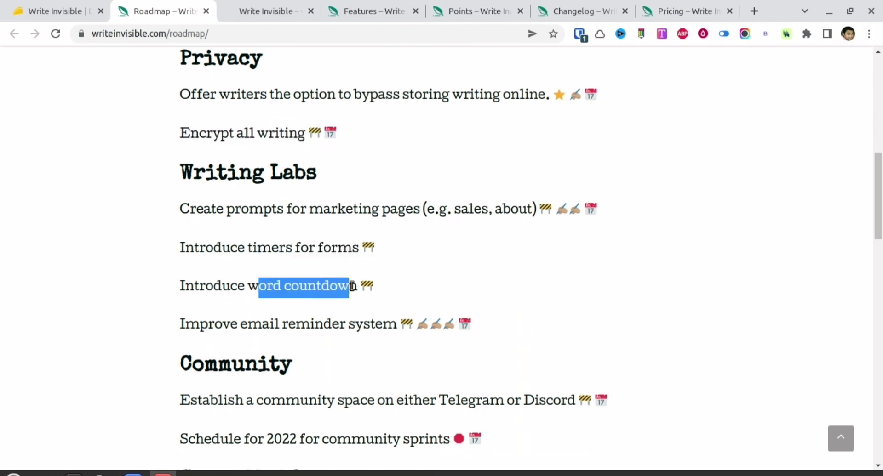
scroll(311, 323, "down", 1)
scroll(322, 310, "up", 4)
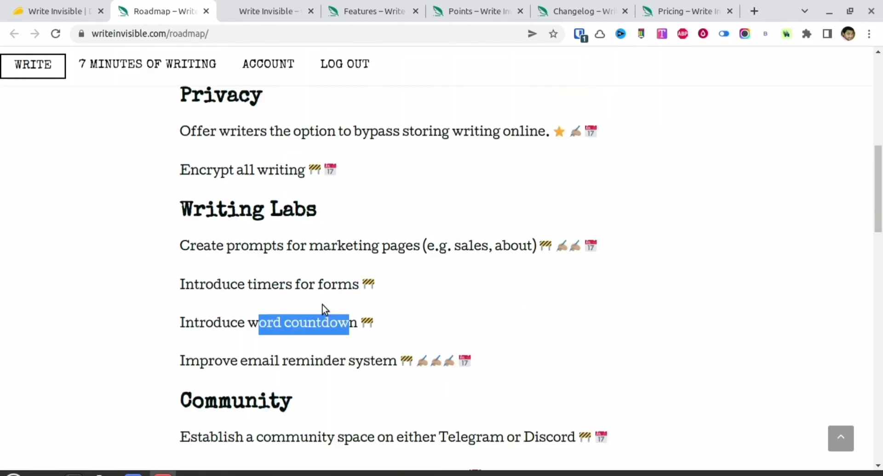
Highlight the post-discount price in the note below One Time Payment on the Write Invisible Pricing page.
left_click(665, 6)
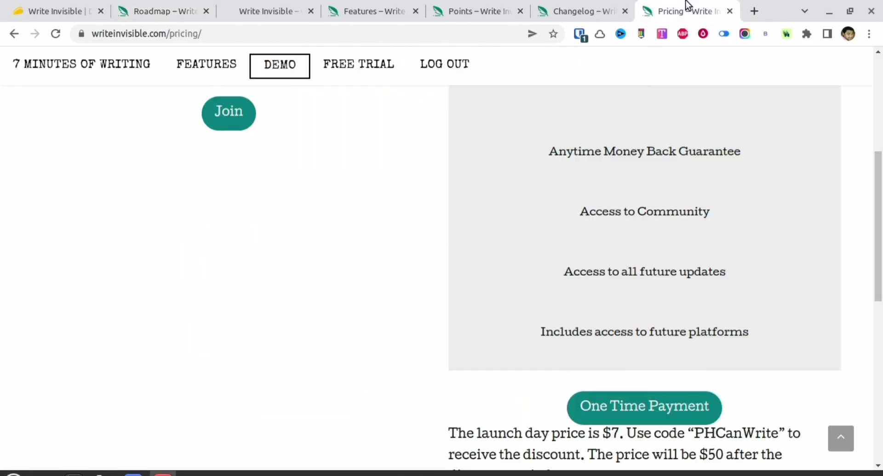
scroll(599, 242, "down", 3)
scroll(602, 244, "up", 1)
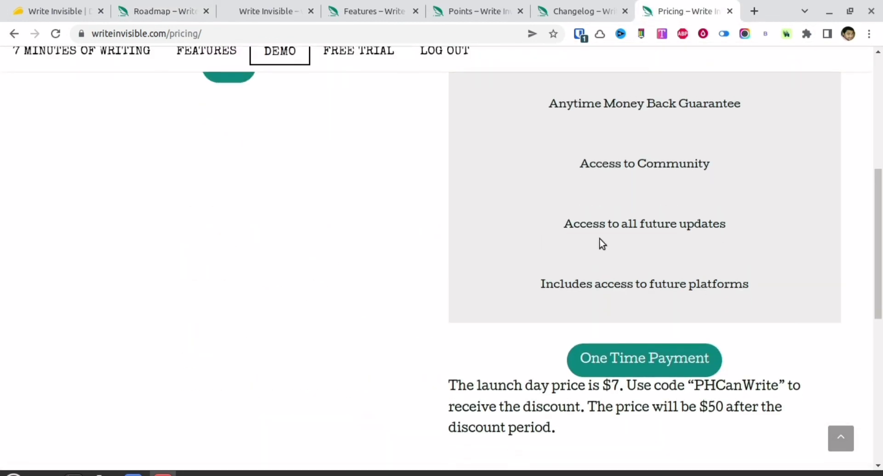
scroll(611, 301, "down", 2)
left_click_drag(614, 313, 750, 320)
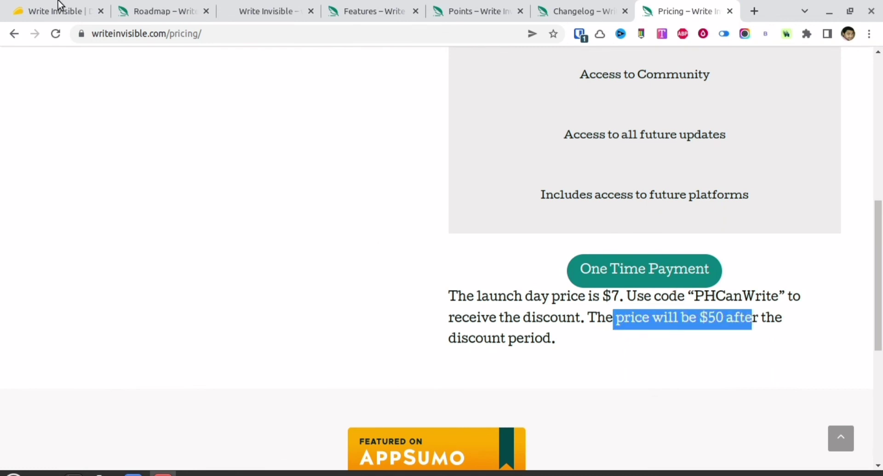
Return to the Write Invisible listing on AppSumo and highlight its discounted lifetime deal price.
left_click(35, 10)
scroll(701, 157, "up", 2)
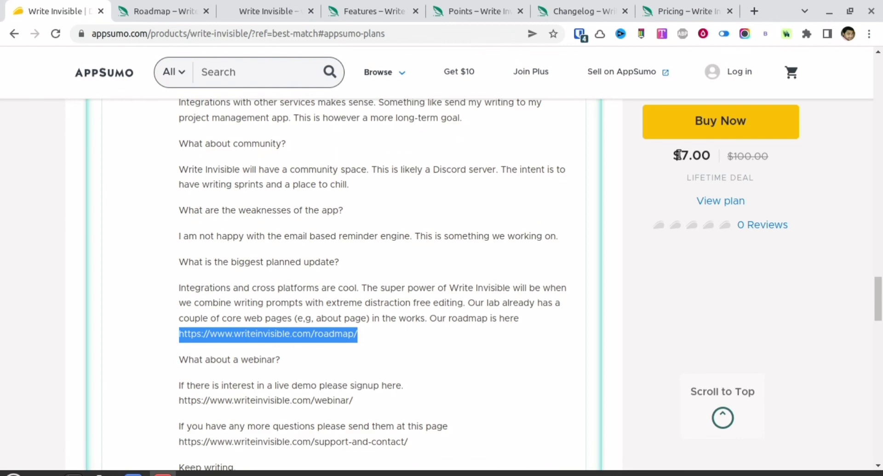
left_click_drag(677, 155, 710, 156)
Skim the AppSumo product description and the customer review listed under Reviews.
scroll(409, 248, "up", 15)
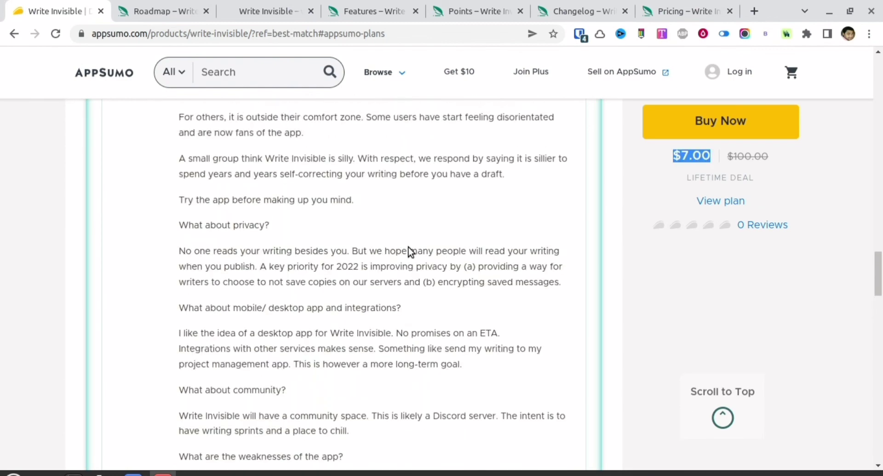
scroll(410, 247, "up", 15)
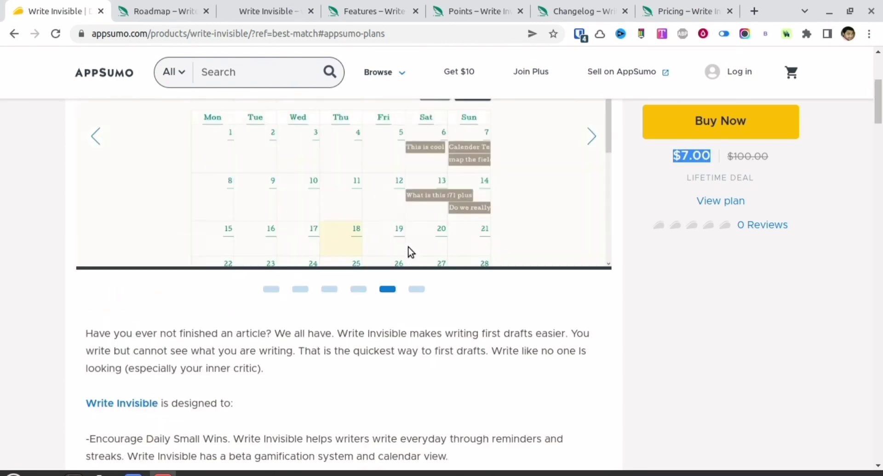
scroll(409, 247, "down", 5)
scroll(409, 247, "down", 20)
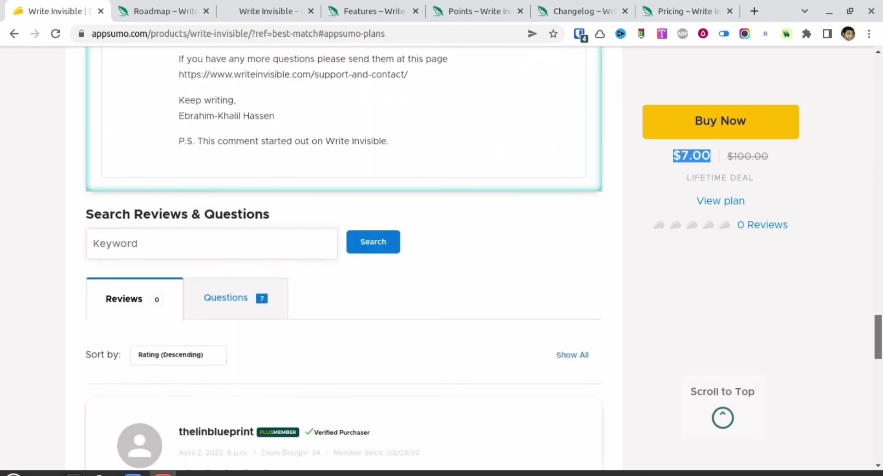
scroll(383, 174, "up", 1)
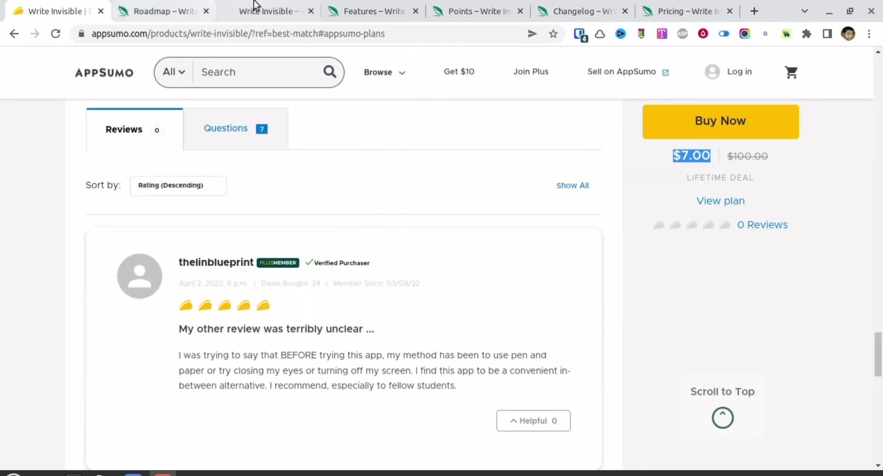
Examine the Work Schedule and Other features sections and the footer links on the Roadmap page.
left_click(154, 6)
scroll(776, 290, "down", 10)
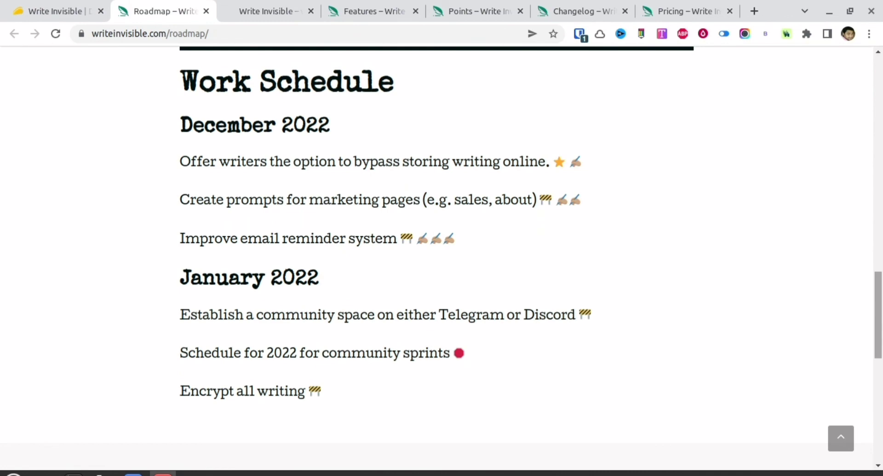
scroll(486, 371, "down", 5)
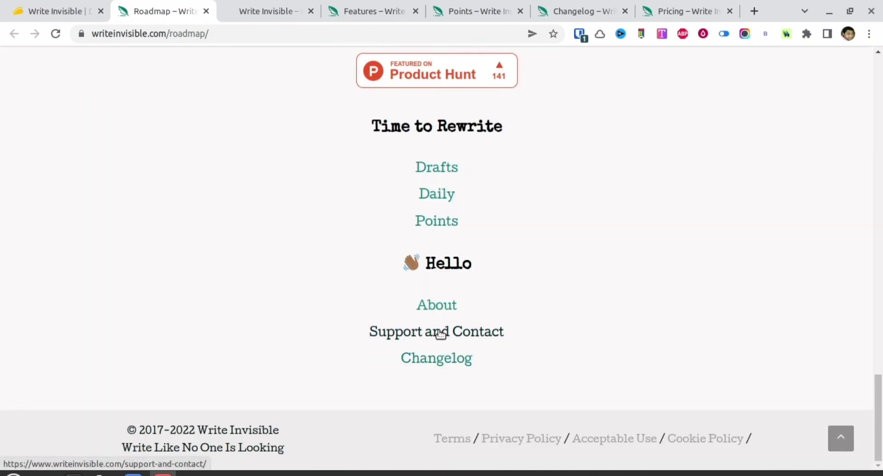
scroll(493, 306, "up", 15)
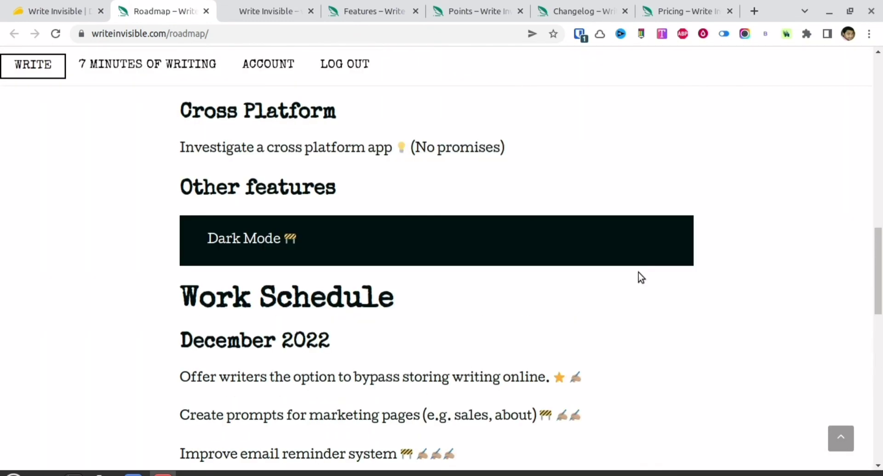
left_click(680, 7)
left_click(574, 13)
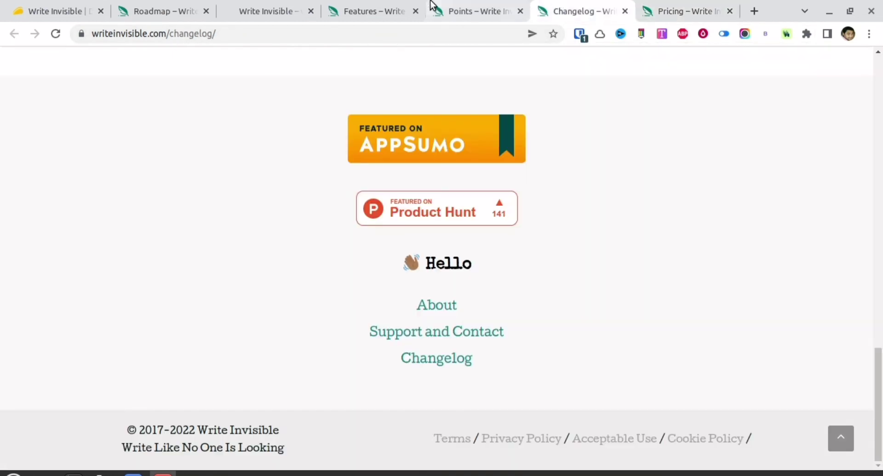
left_click(435, 6)
left_click(335, 8)
left_click(278, 6)
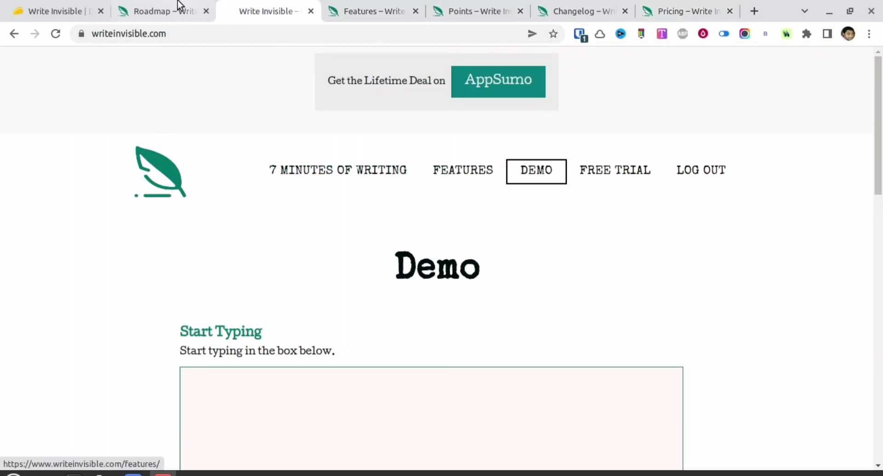
Look back over the Write Everyday and Write more confidently sections on the Features page.
left_click(336, 8)
scroll(319, 201, "up", 10)
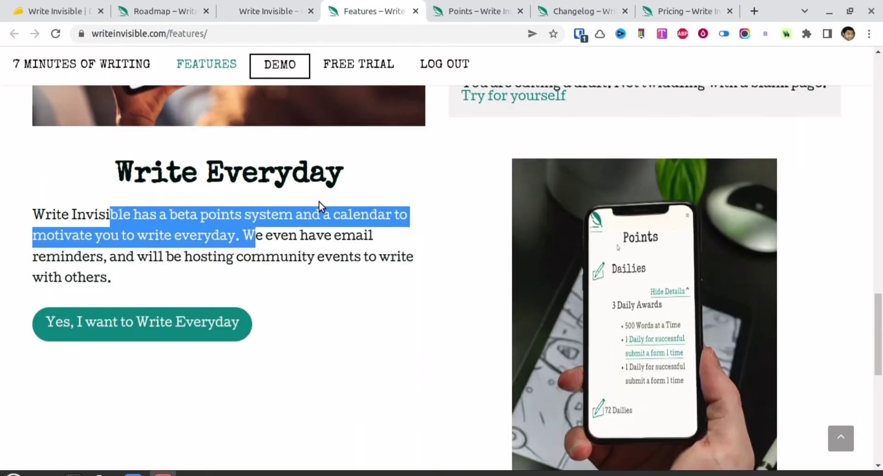
scroll(318, 202, "up", 15)
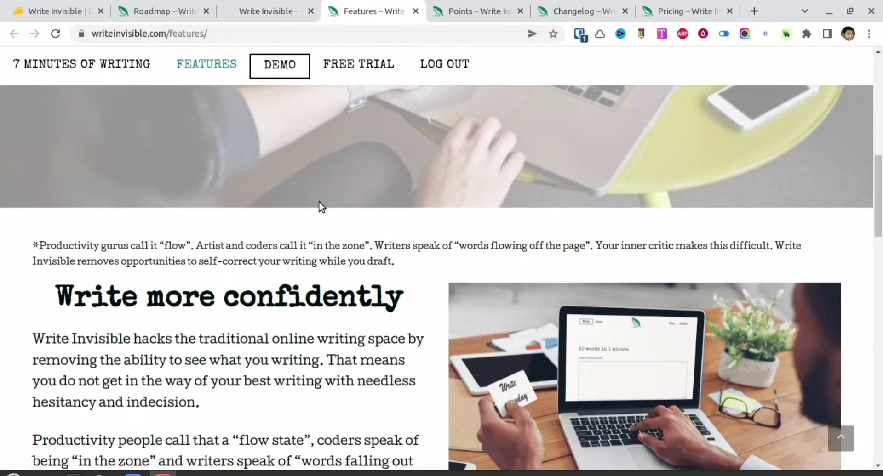
scroll(321, 205, "up", 5)
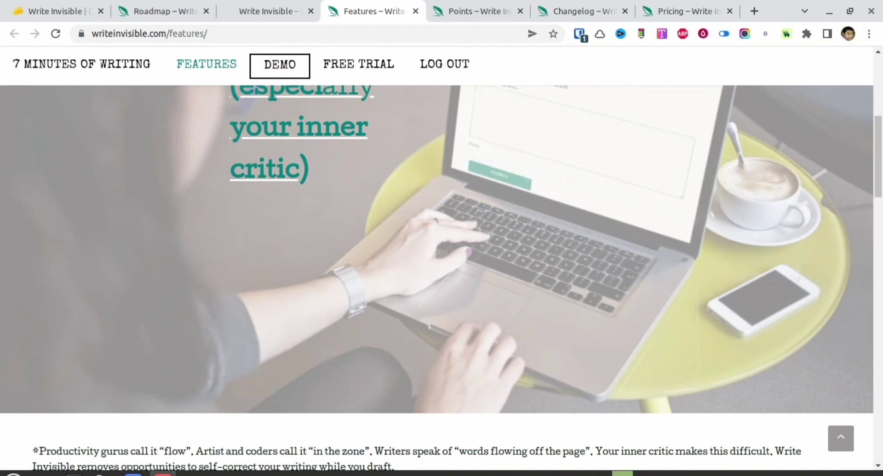
left_click(622, 474)
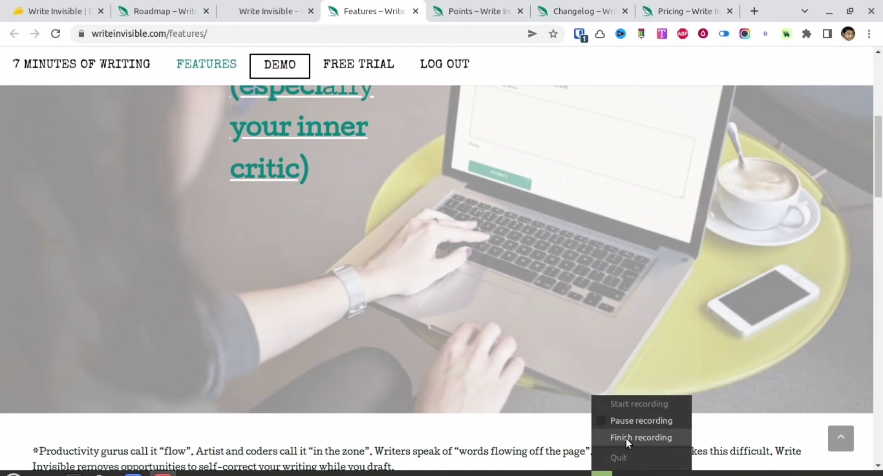